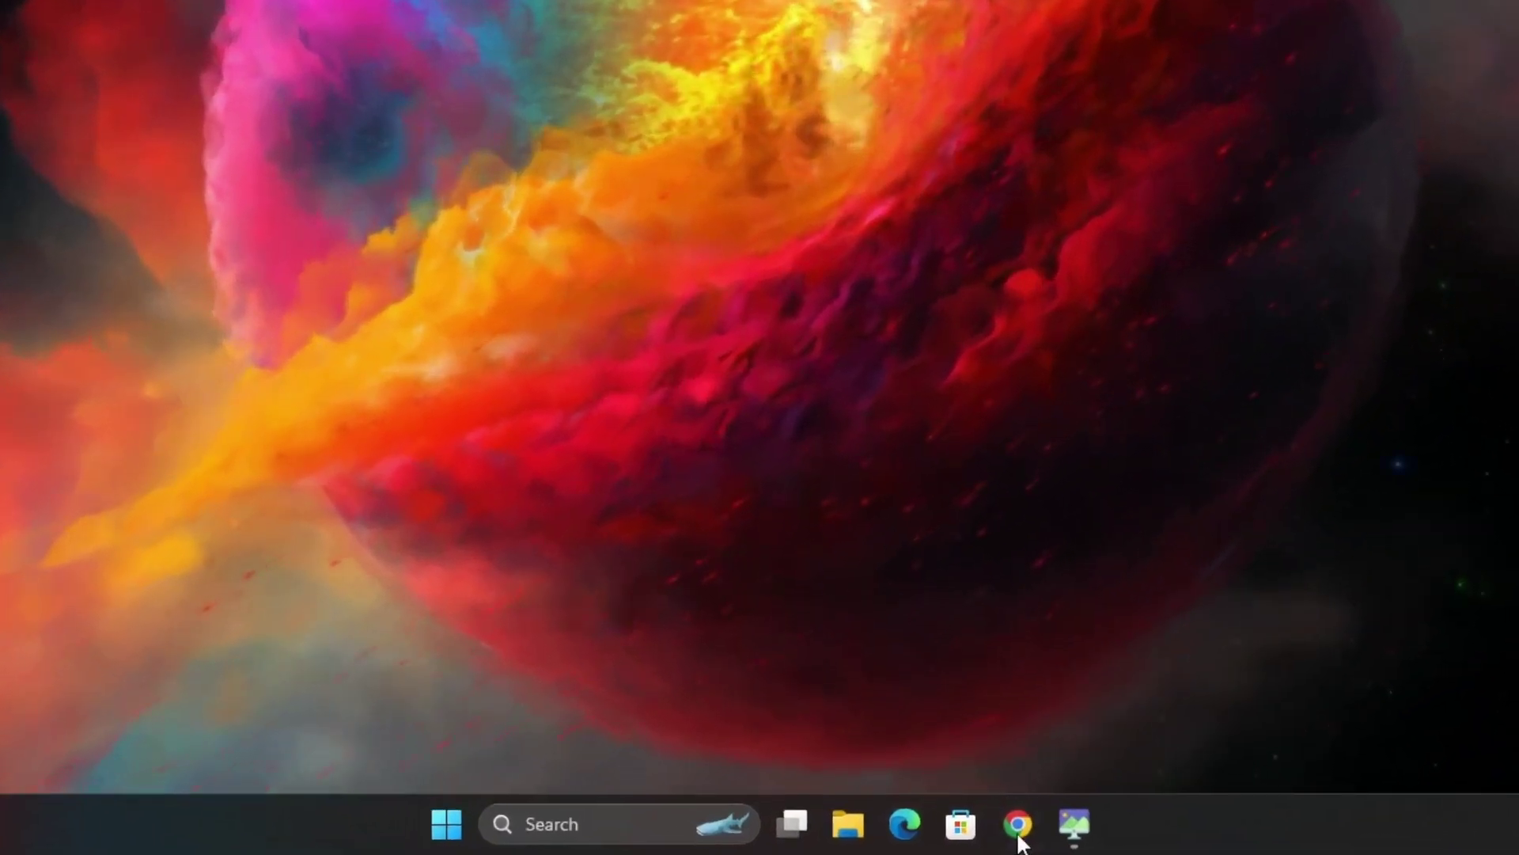
# Step: Search Google in Chrome for 'microsoft windows 11 iso' to reach Microsoft's Download Windows 11 page
pyautogui.click(918, 840)
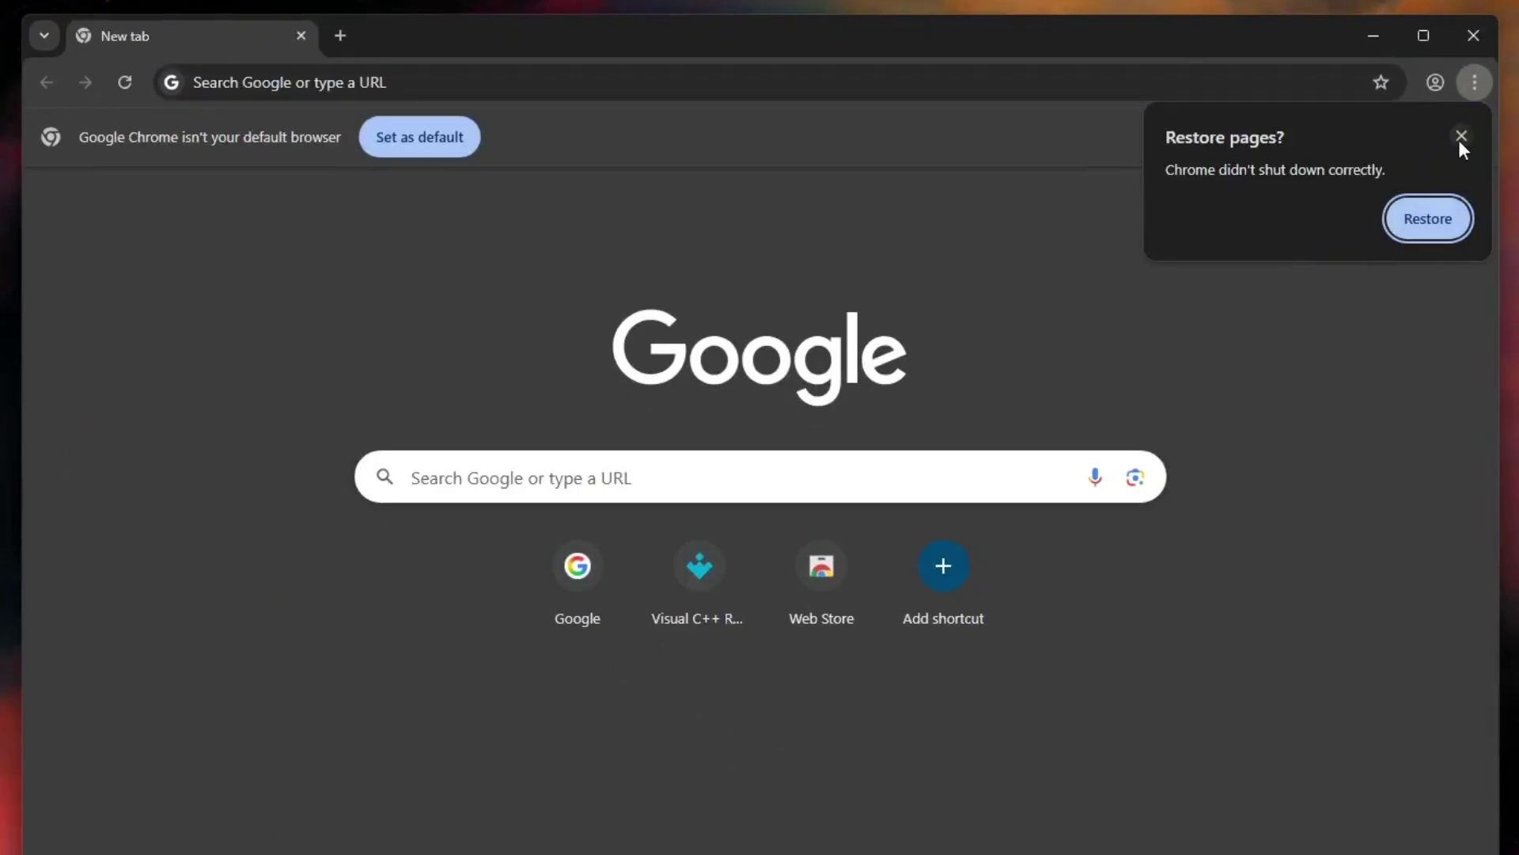
pyautogui.click(1462, 137)
pyautogui.write('microsoft windows 11 iso')
pyautogui.press('Return')
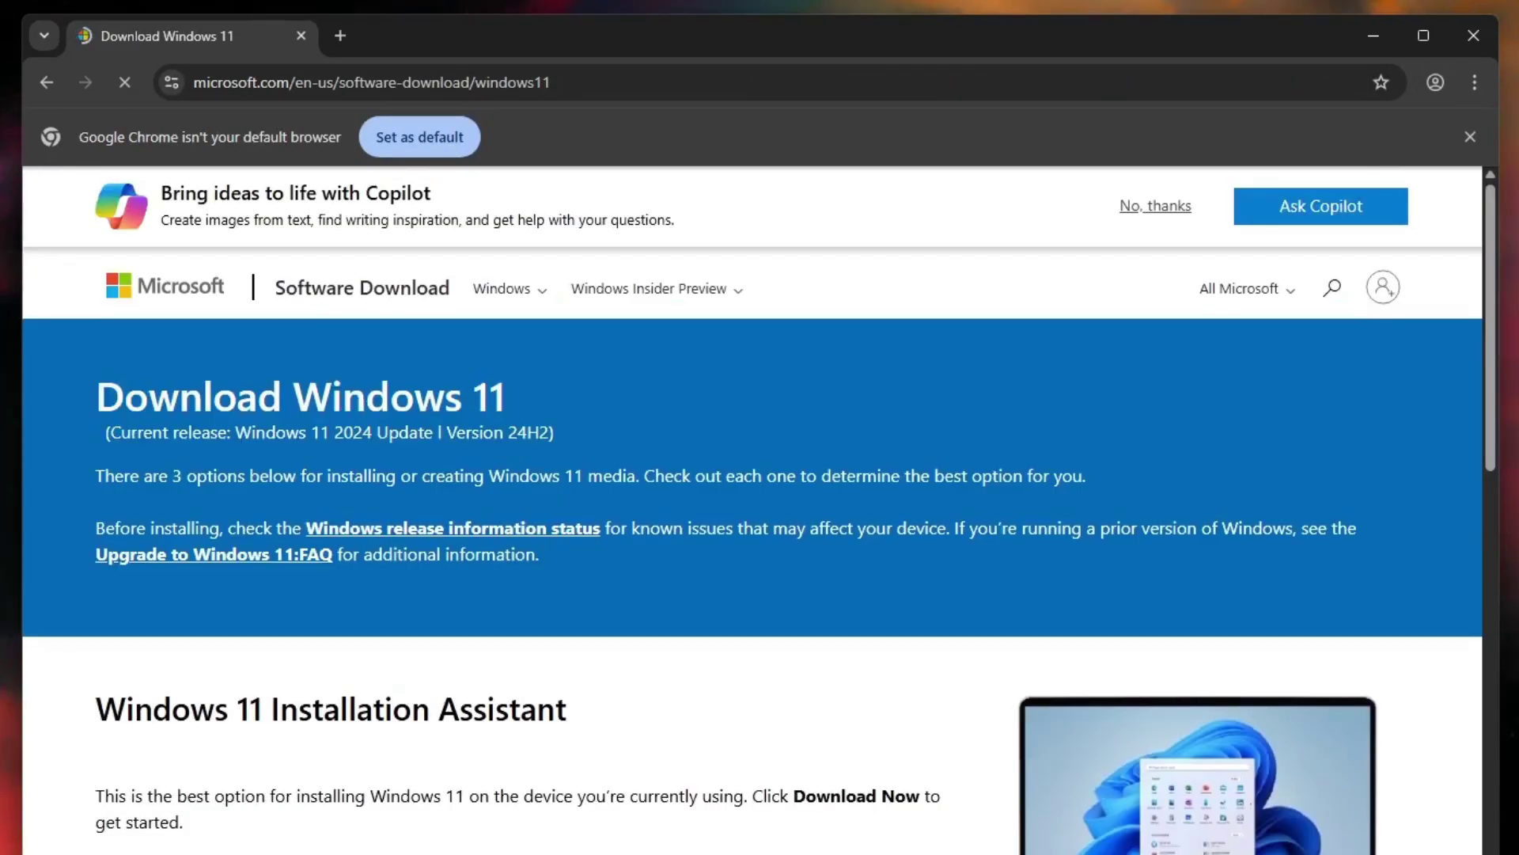
# Step: Select Windows 11 (multi-edition ISO for x64 devices) as the ISO download and confirm it
pyautogui.scroll(-15, 295, 402)
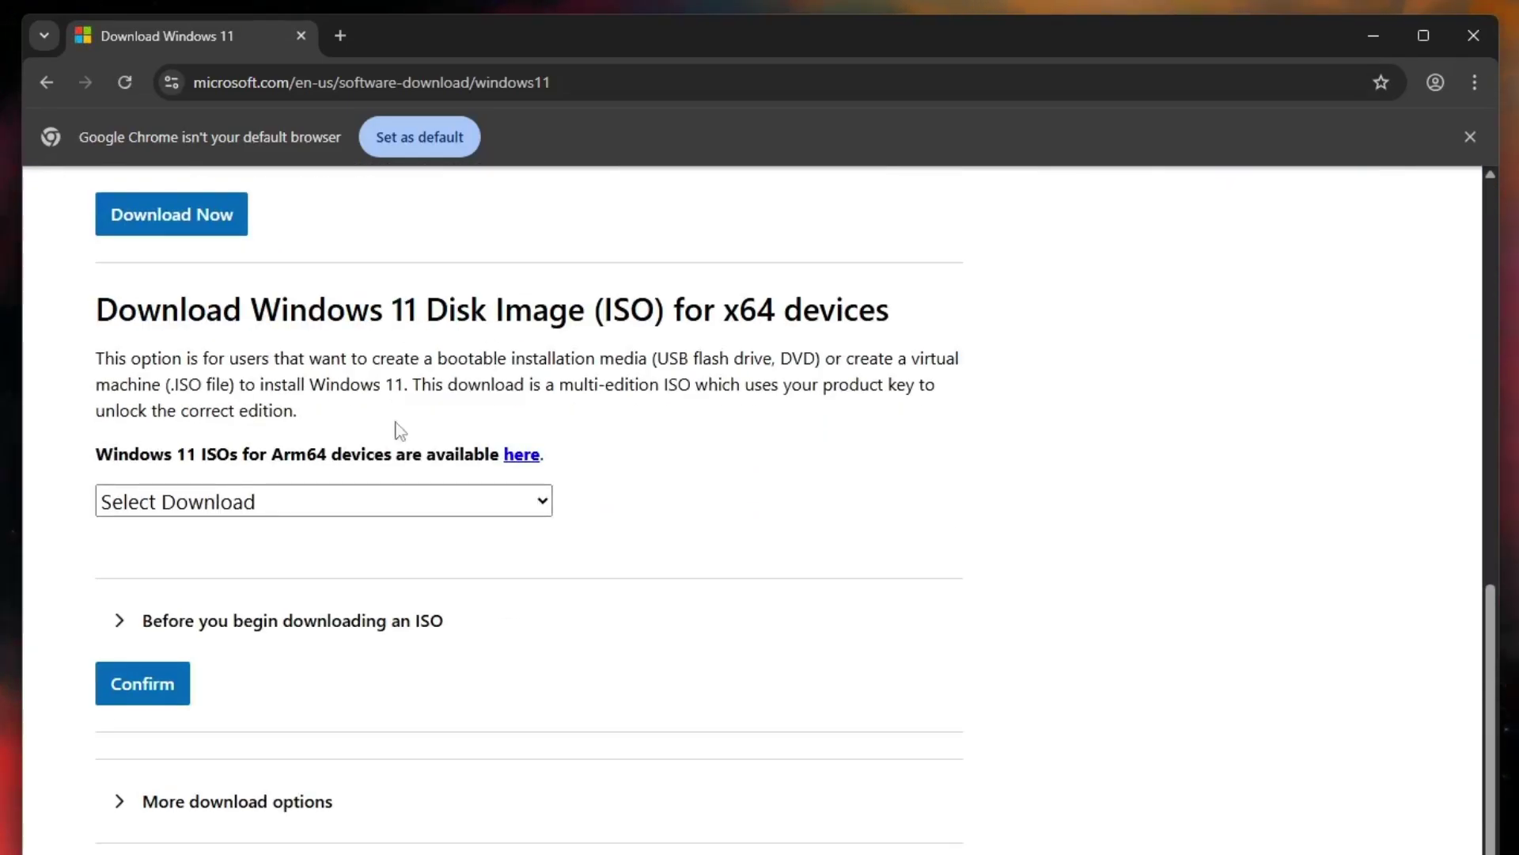
pyautogui.click(226, 502)
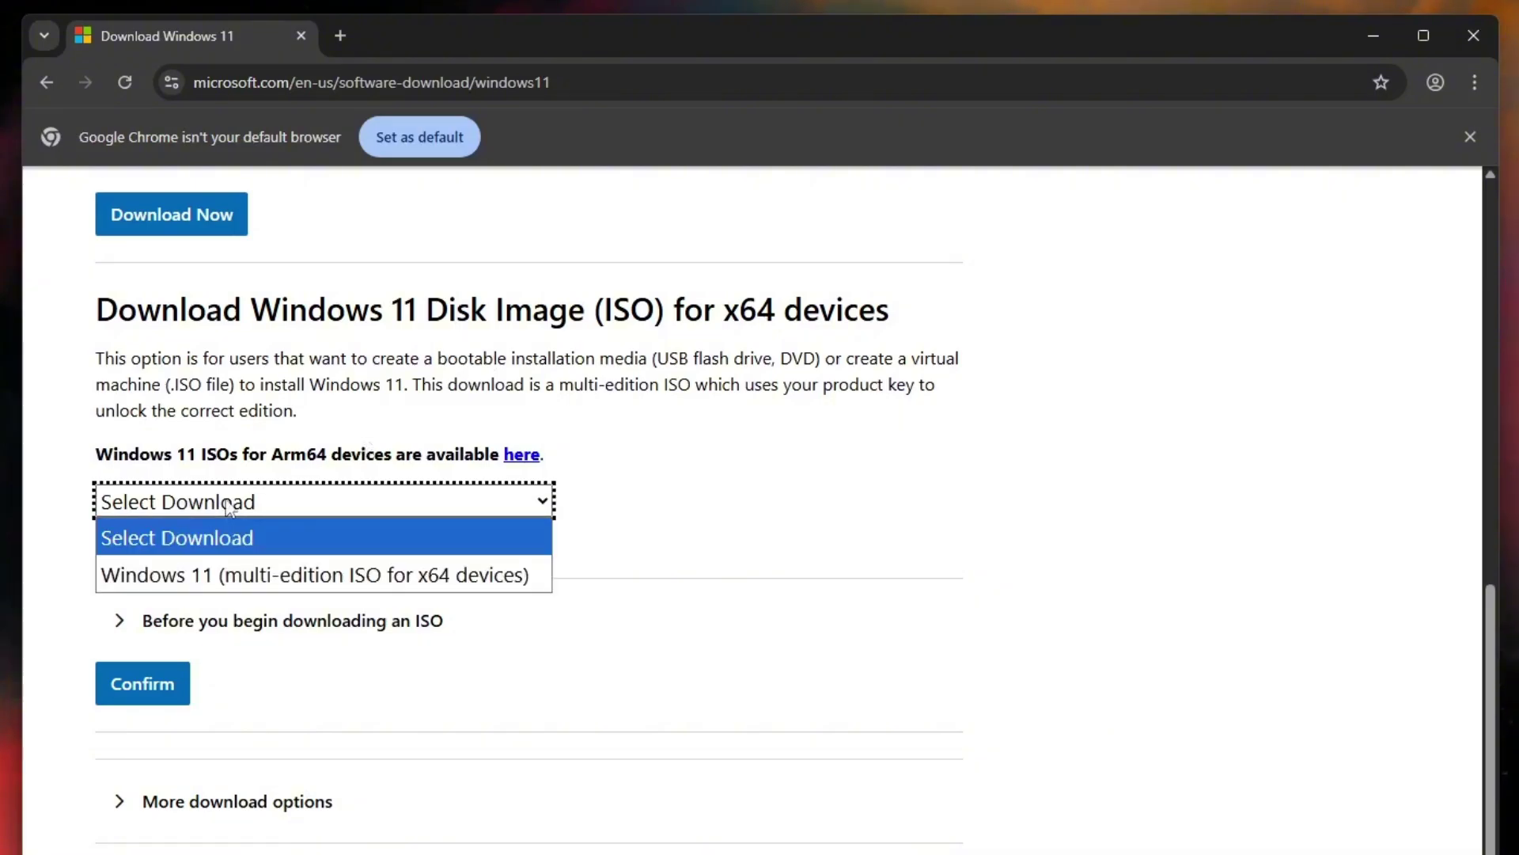
pyautogui.click(314, 576)
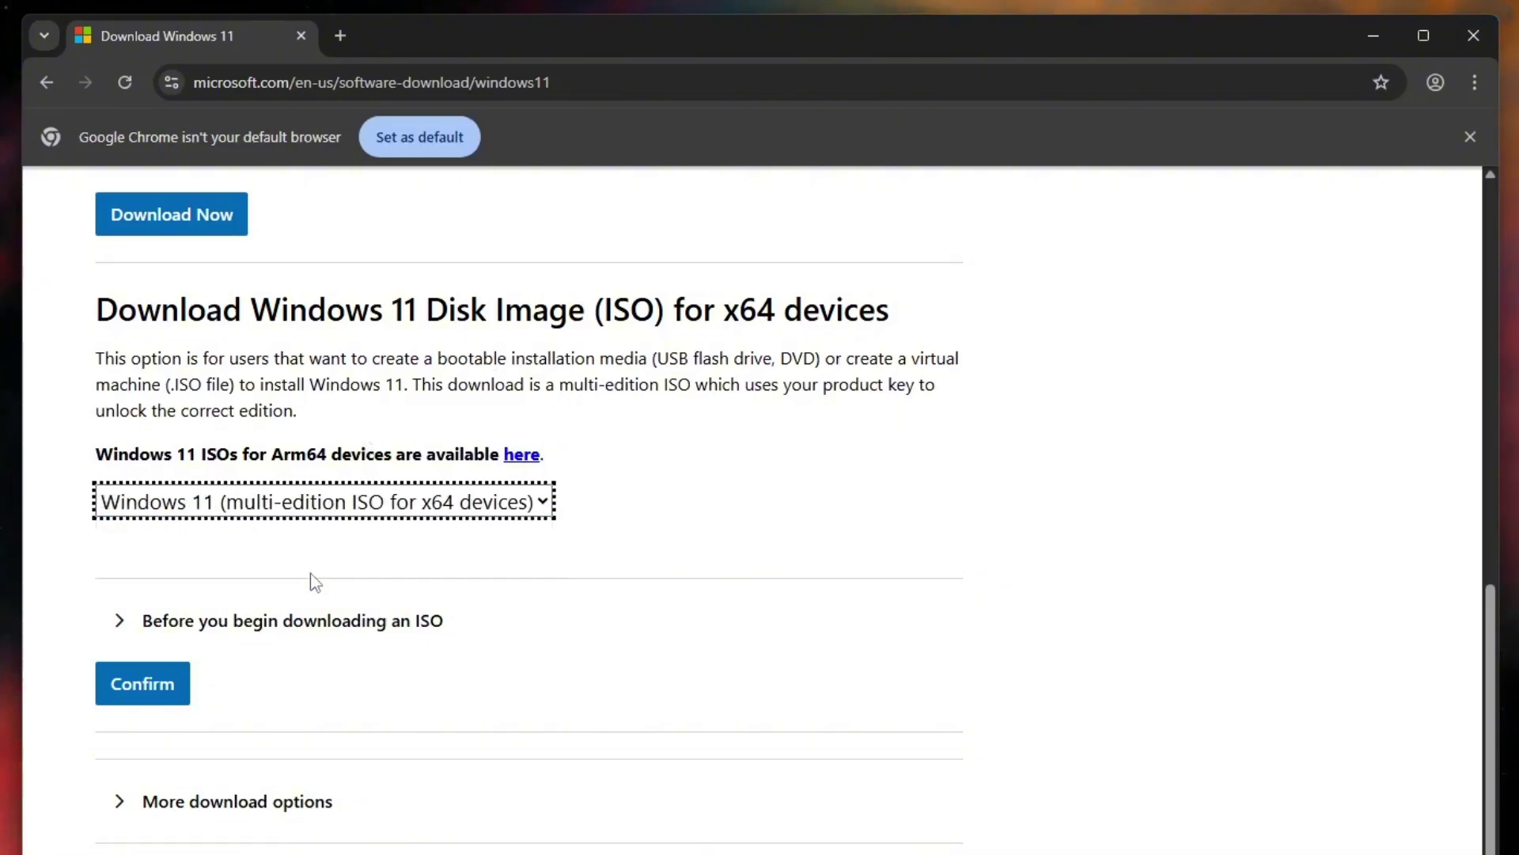
pyautogui.click(153, 686)
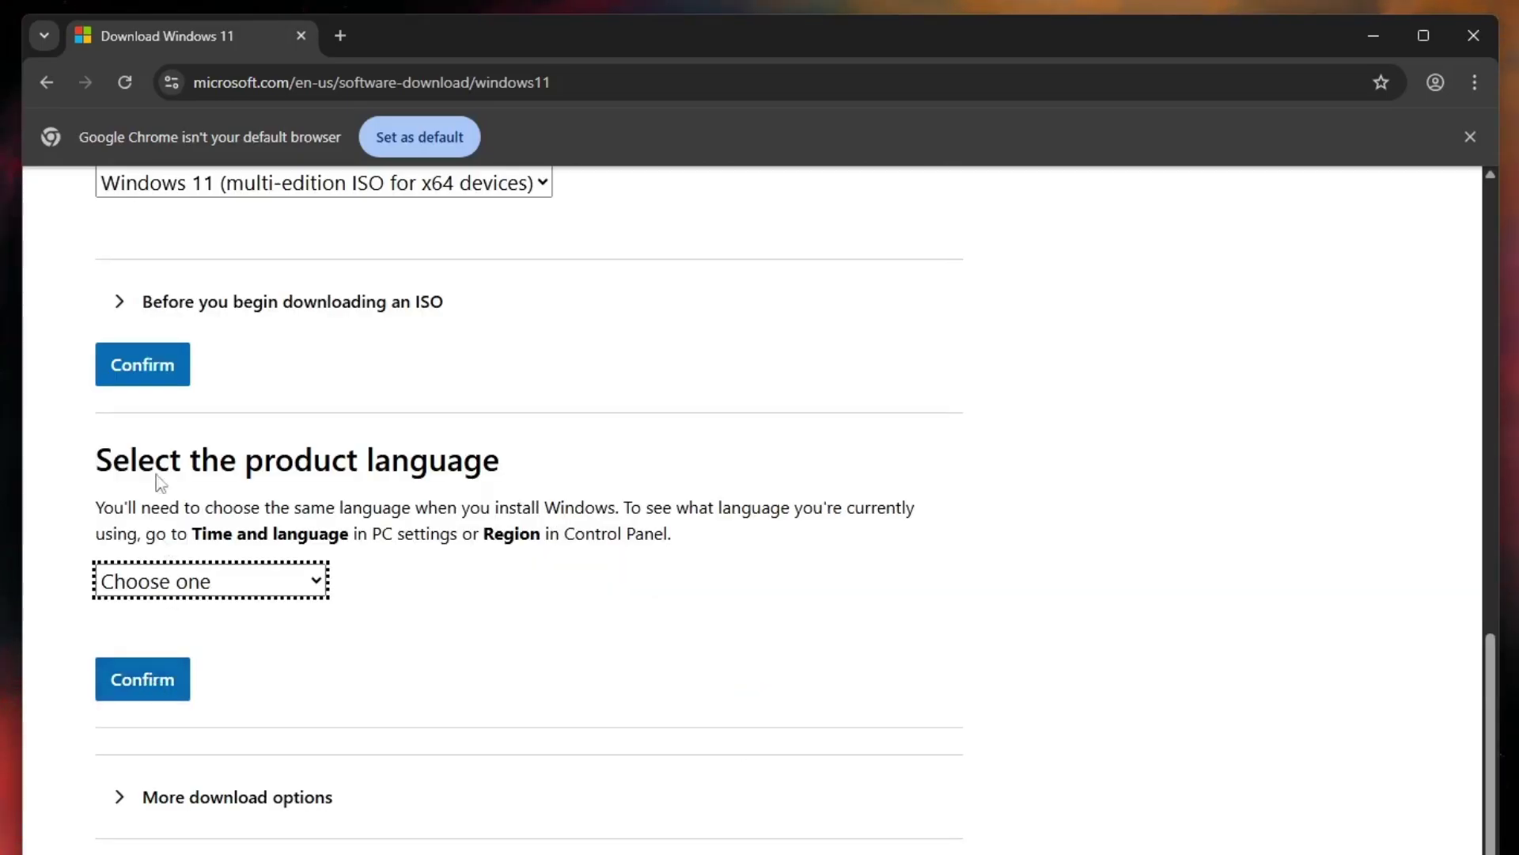
# Step: Choose English (United States) as the product language and start the 64-bit ISO download
pyautogui.moveTo(152, 460); pyautogui.dragTo(275, 460)
pyautogui.click(241, 580)
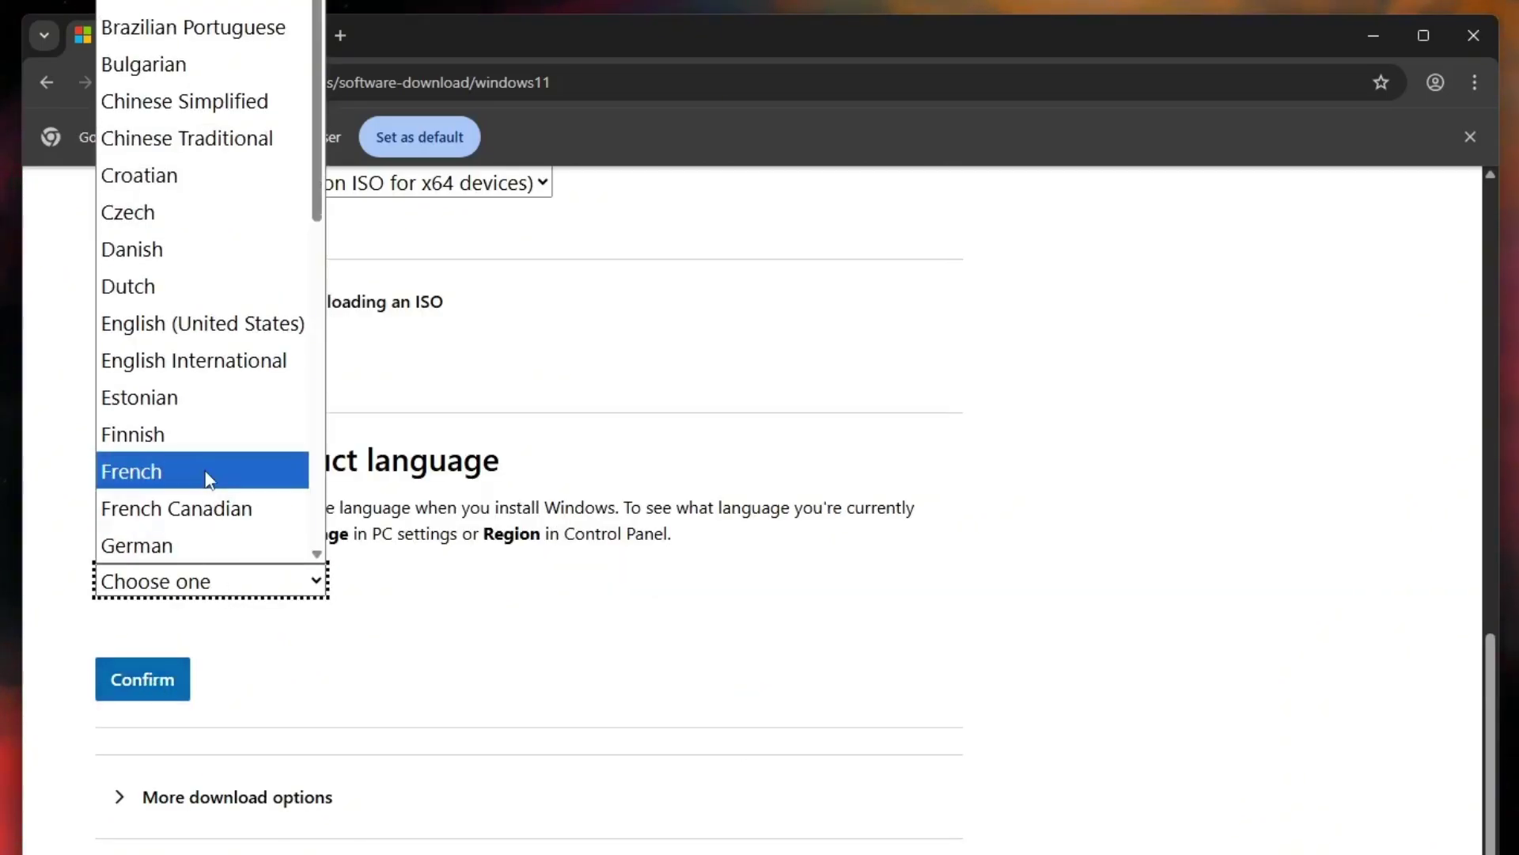
pyautogui.press('e')
pyautogui.click(210, 338)
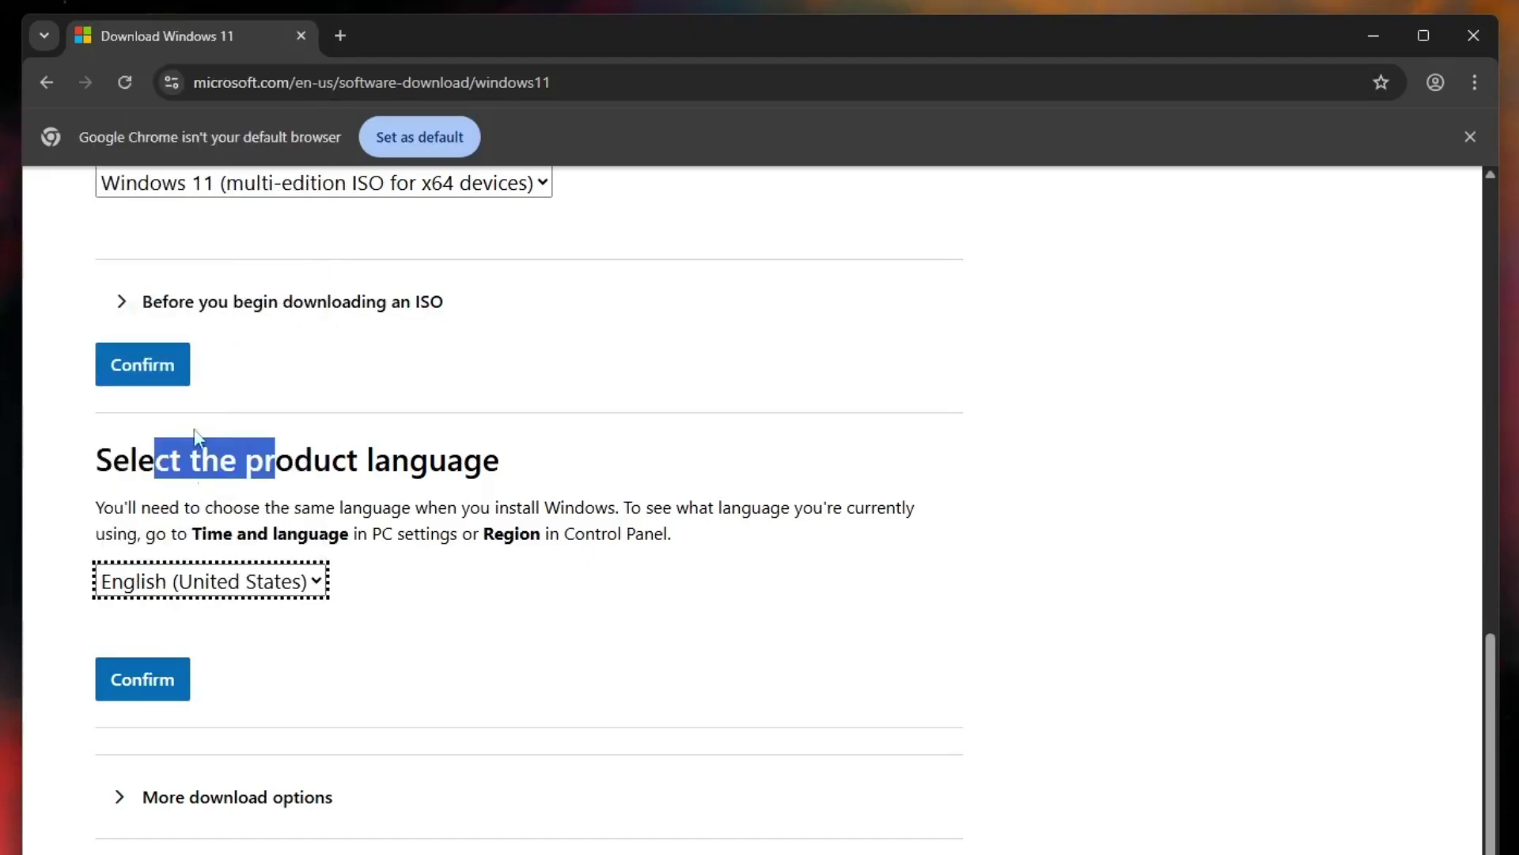
pyautogui.click(137, 682)
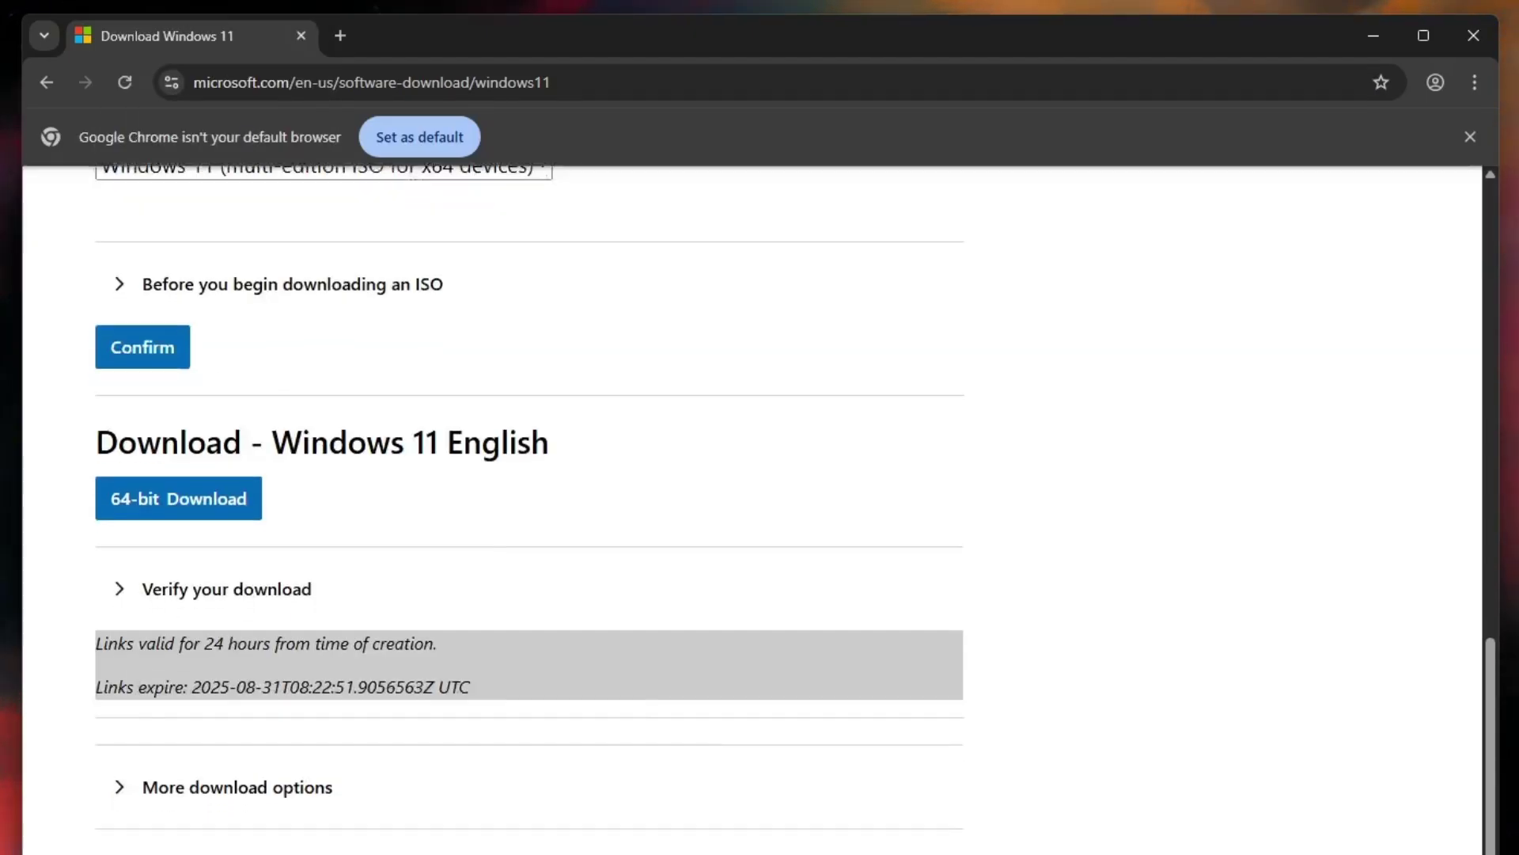
pyautogui.scroll(1, 138, 685)
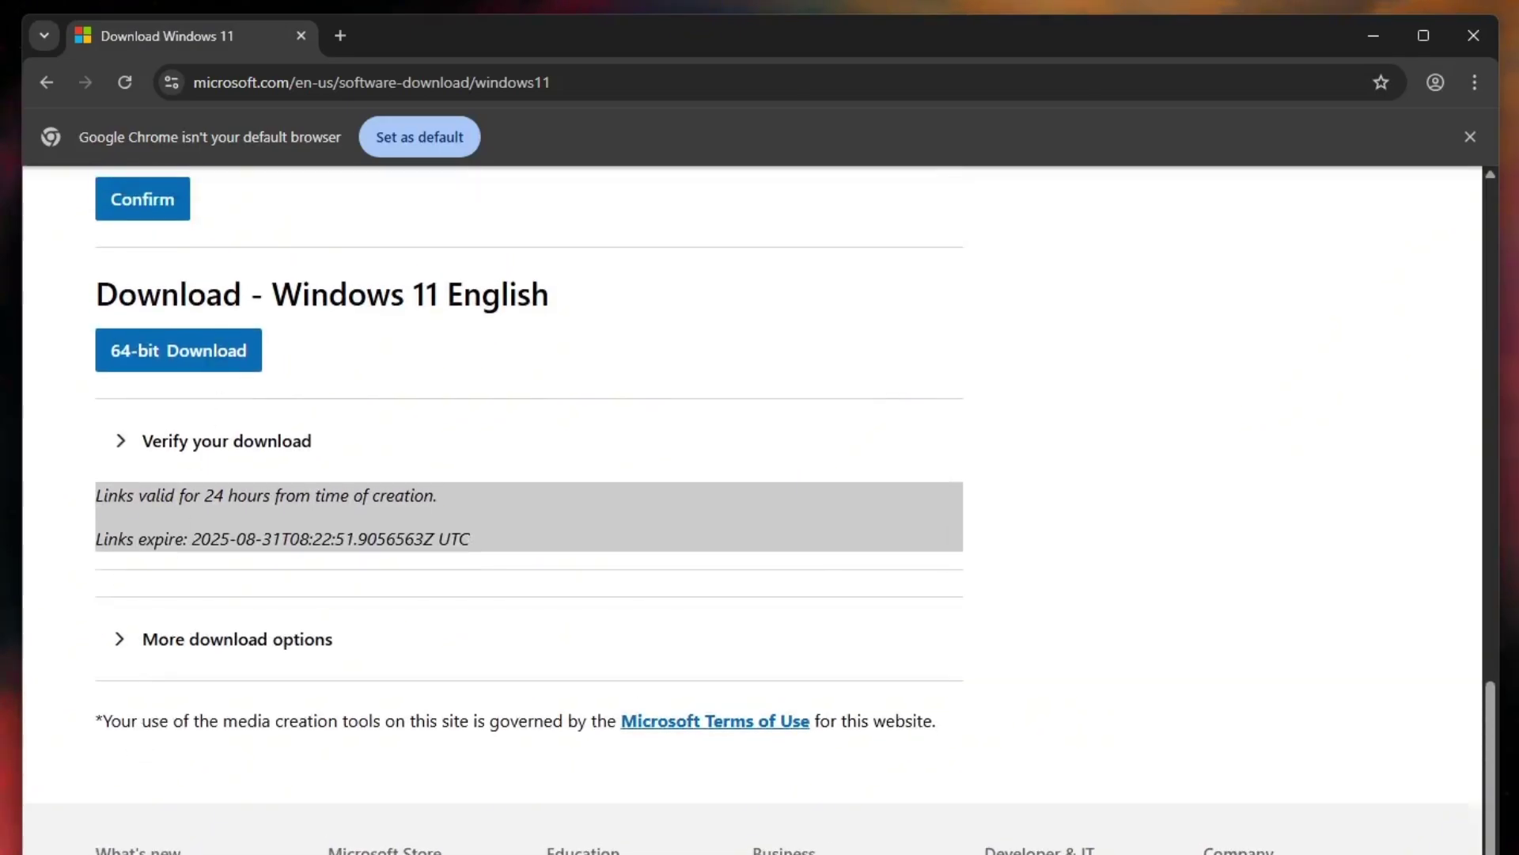
pyautogui.click(177, 360)
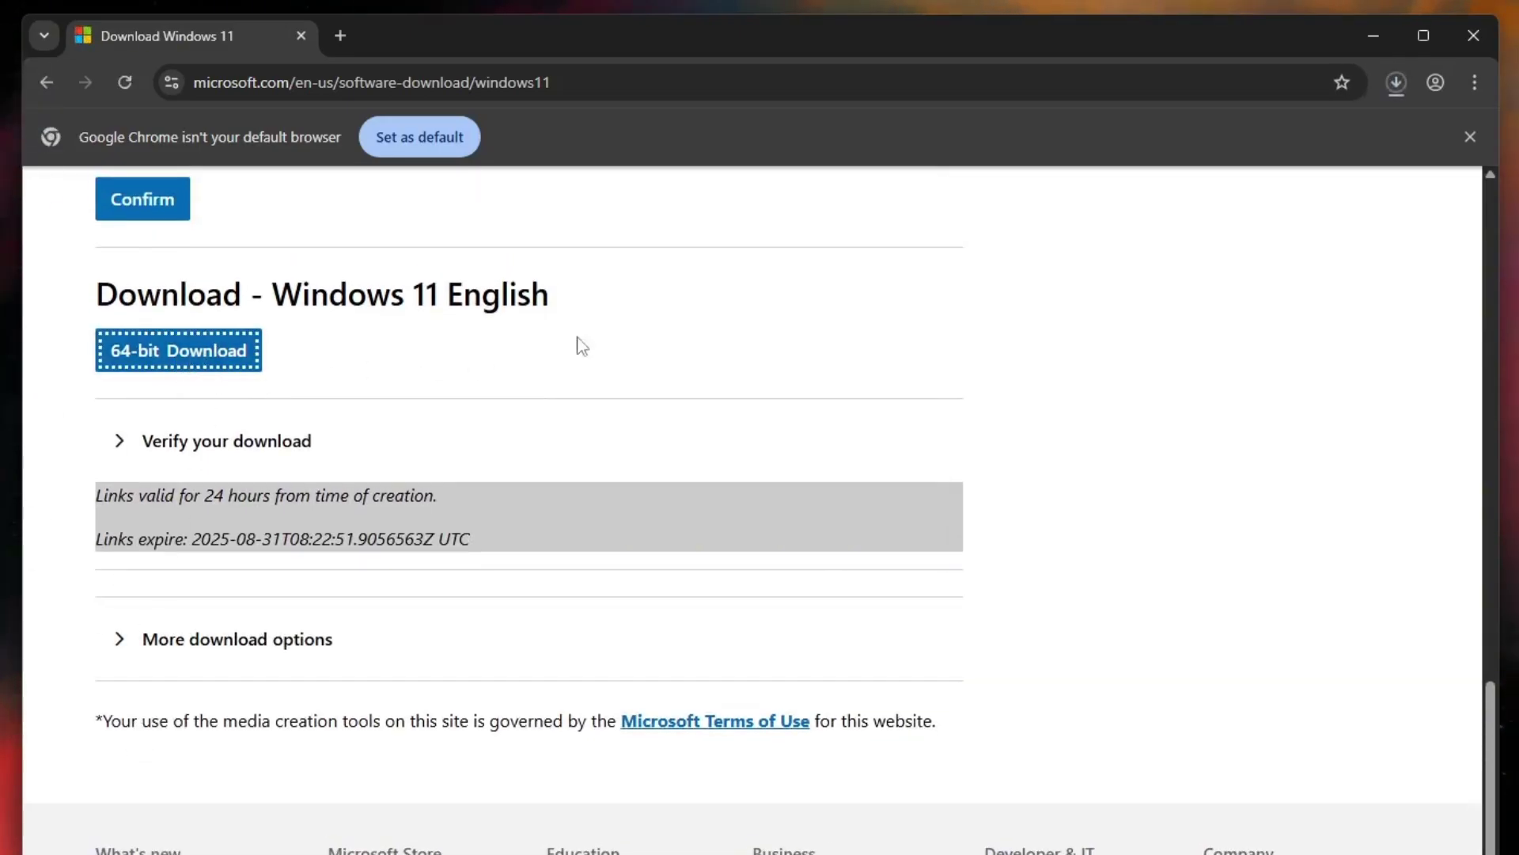
# Step: Search the web for Rufus and download rufus-4.9.exe from the official Rufus site
pyautogui.click(338, 36)
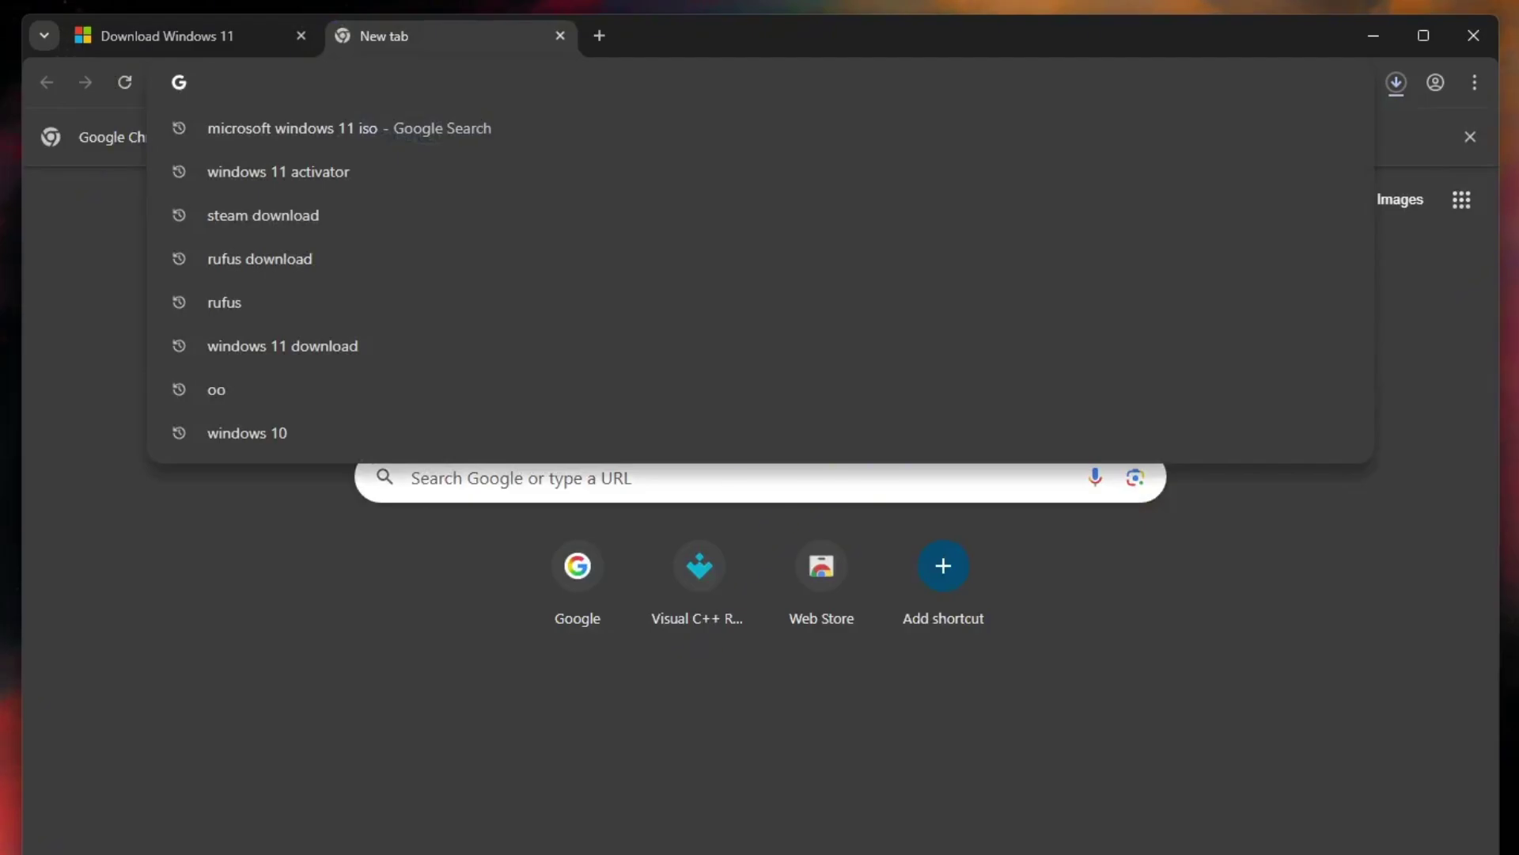
pyautogui.write('rufus')
pyautogui.press('Return')
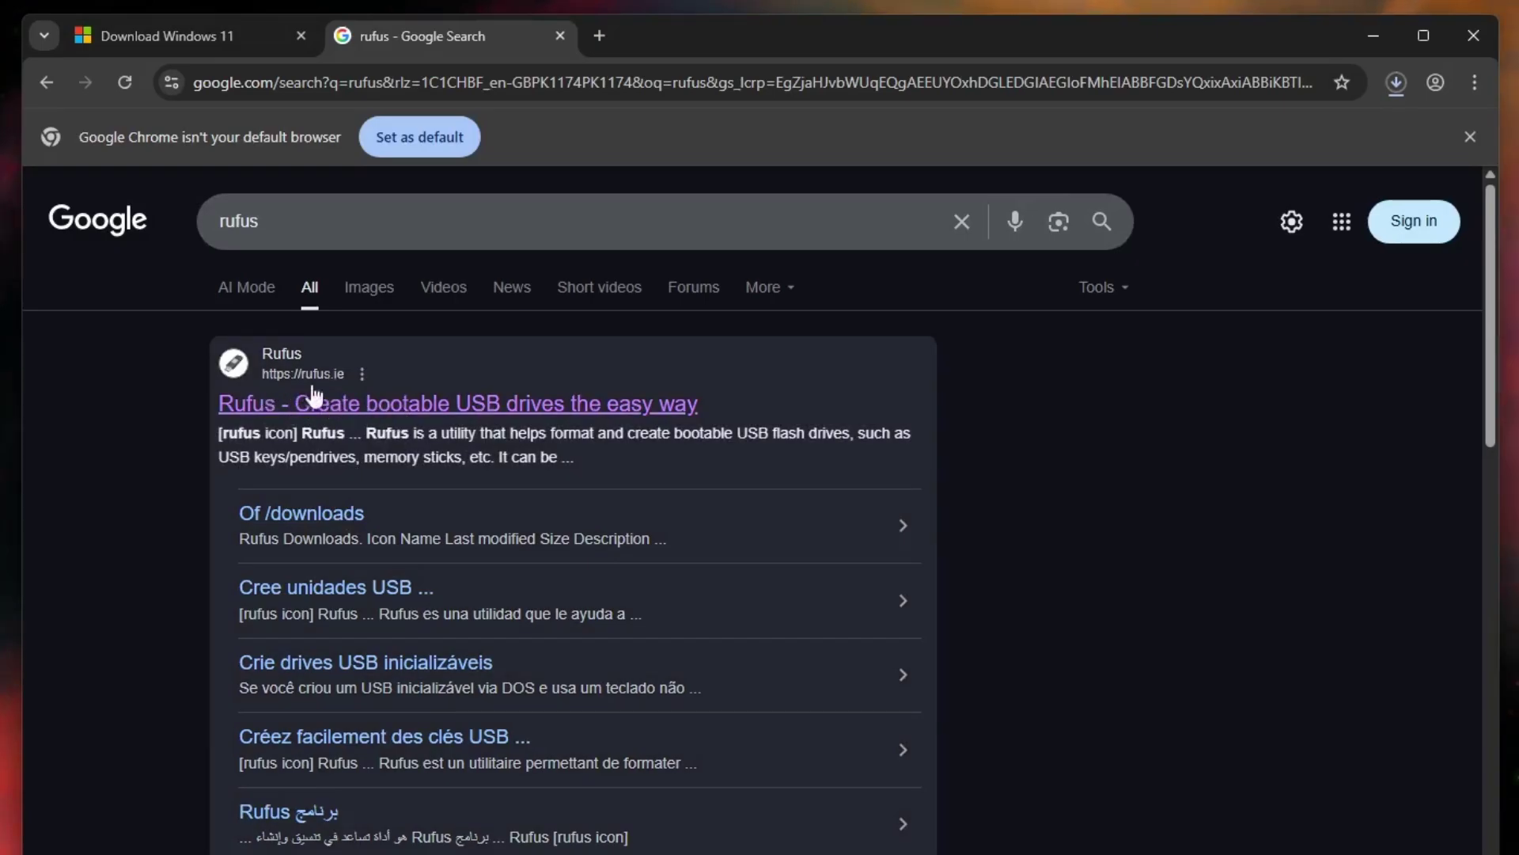
pyautogui.click(320, 416)
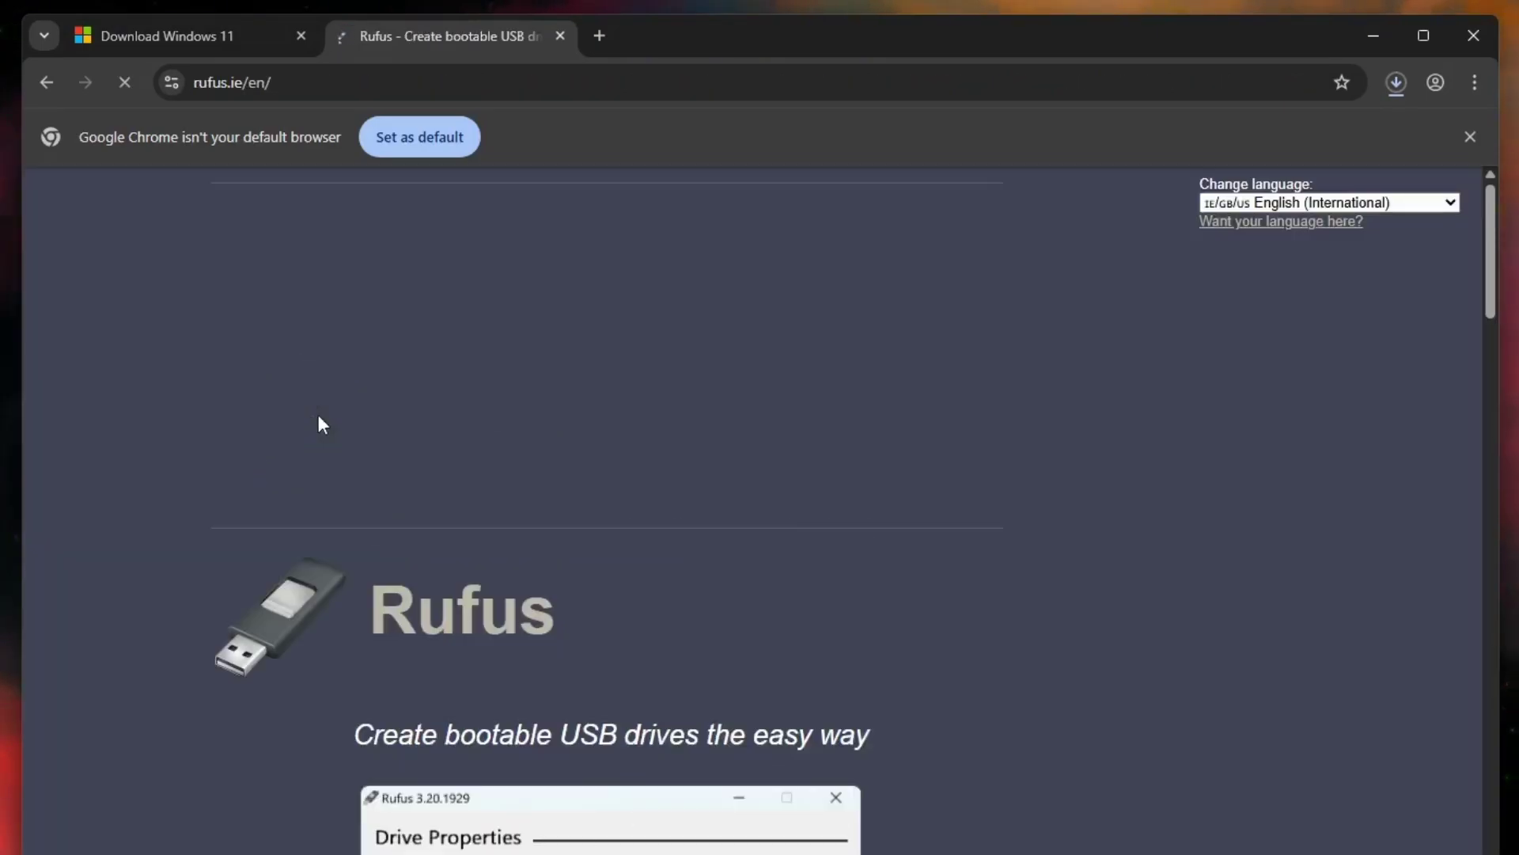
pyautogui.scroll(-15, 864, 514)
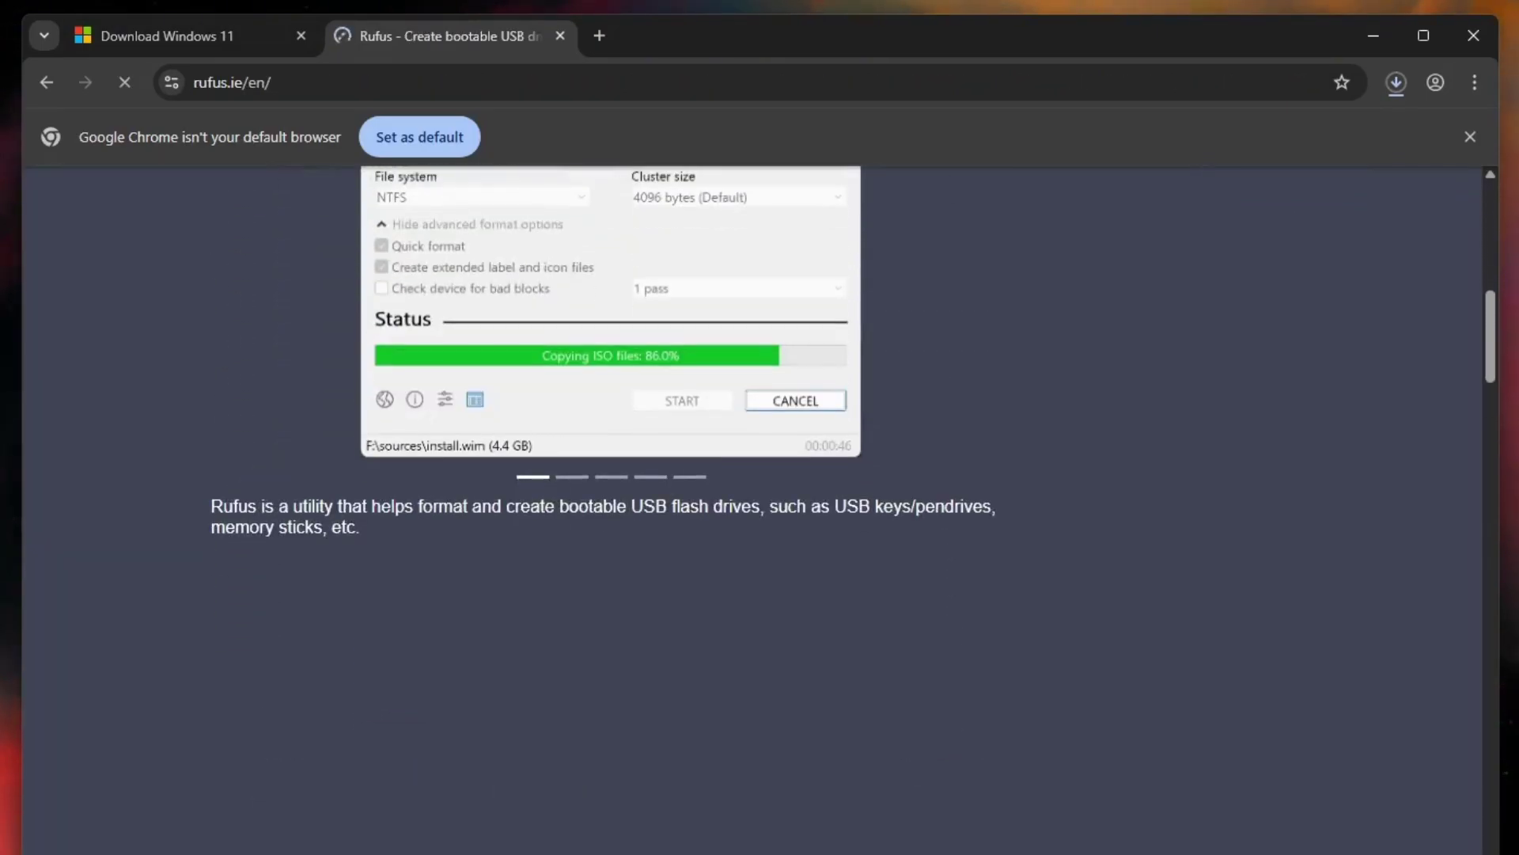
pyautogui.scroll(-3, 864, 519)
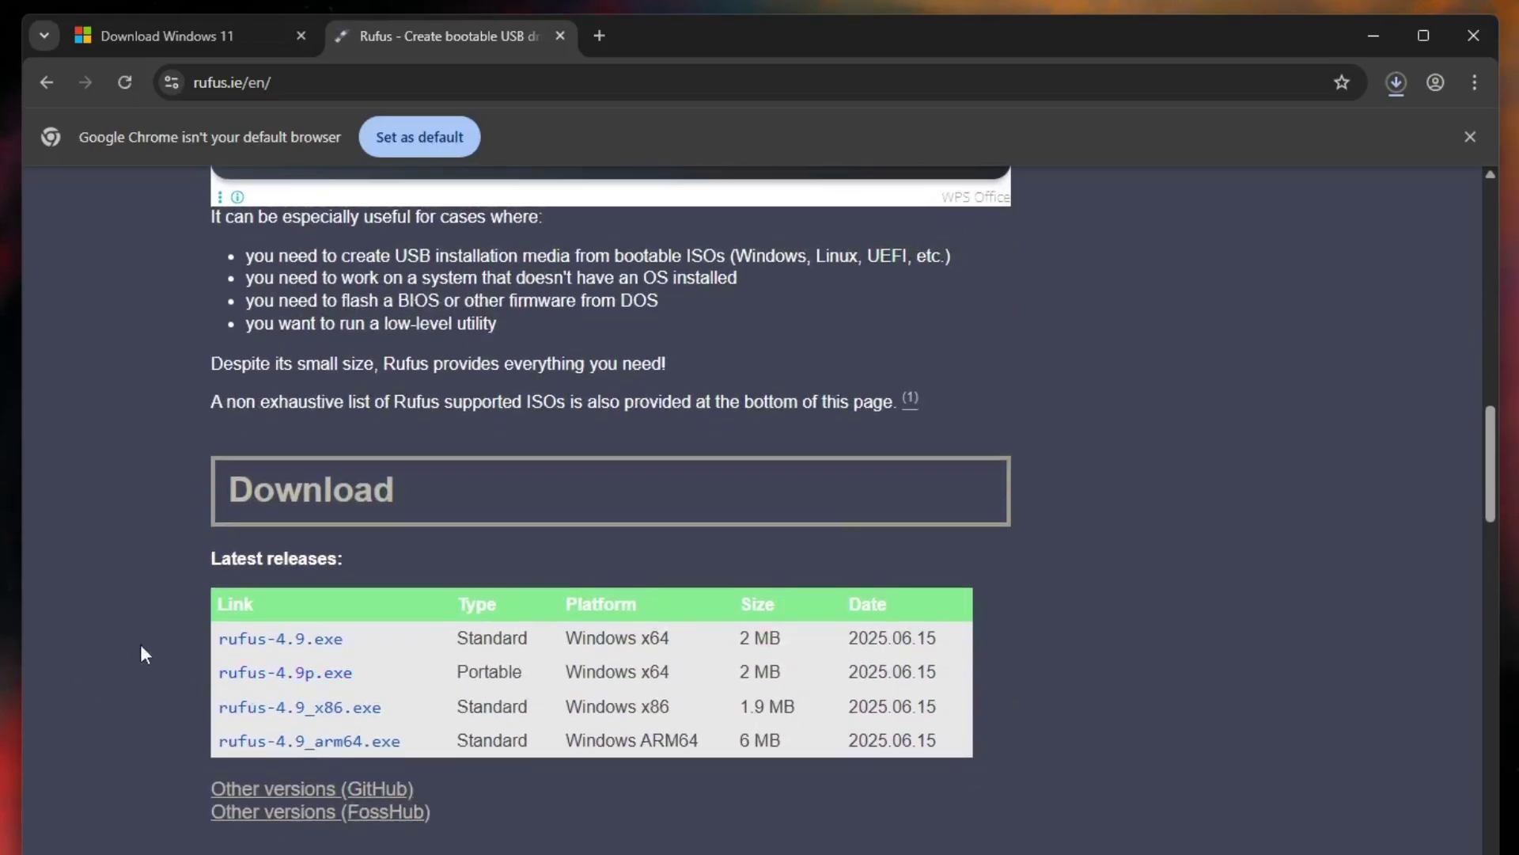
pyautogui.click(298, 647)
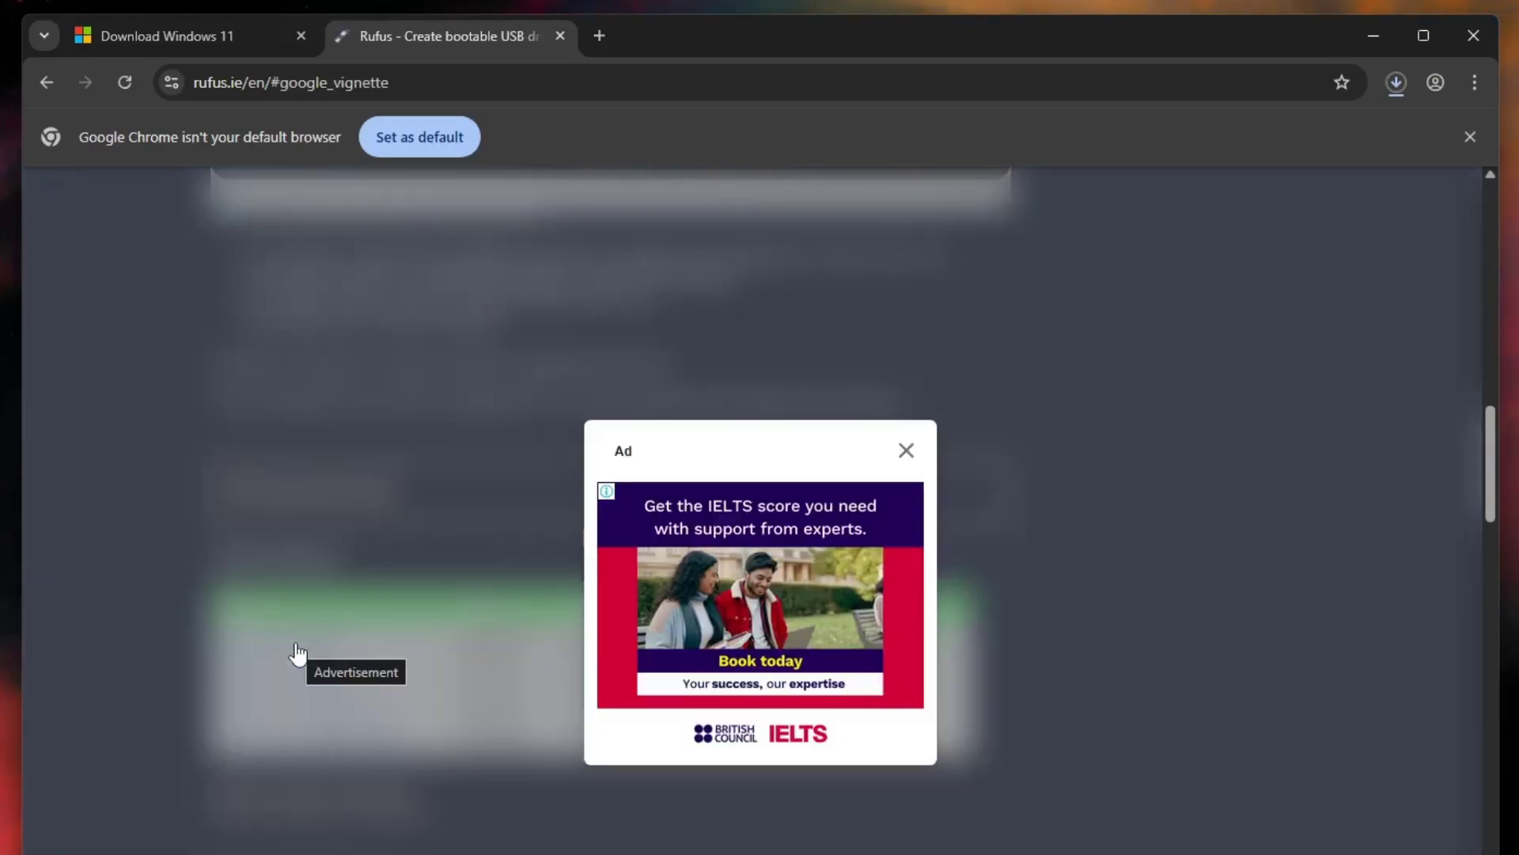
# Step: Open the Downloads folder and launch the downloaded rufus-4.9 application
pyautogui.click(907, 452)
pyautogui.click(1397, 87)
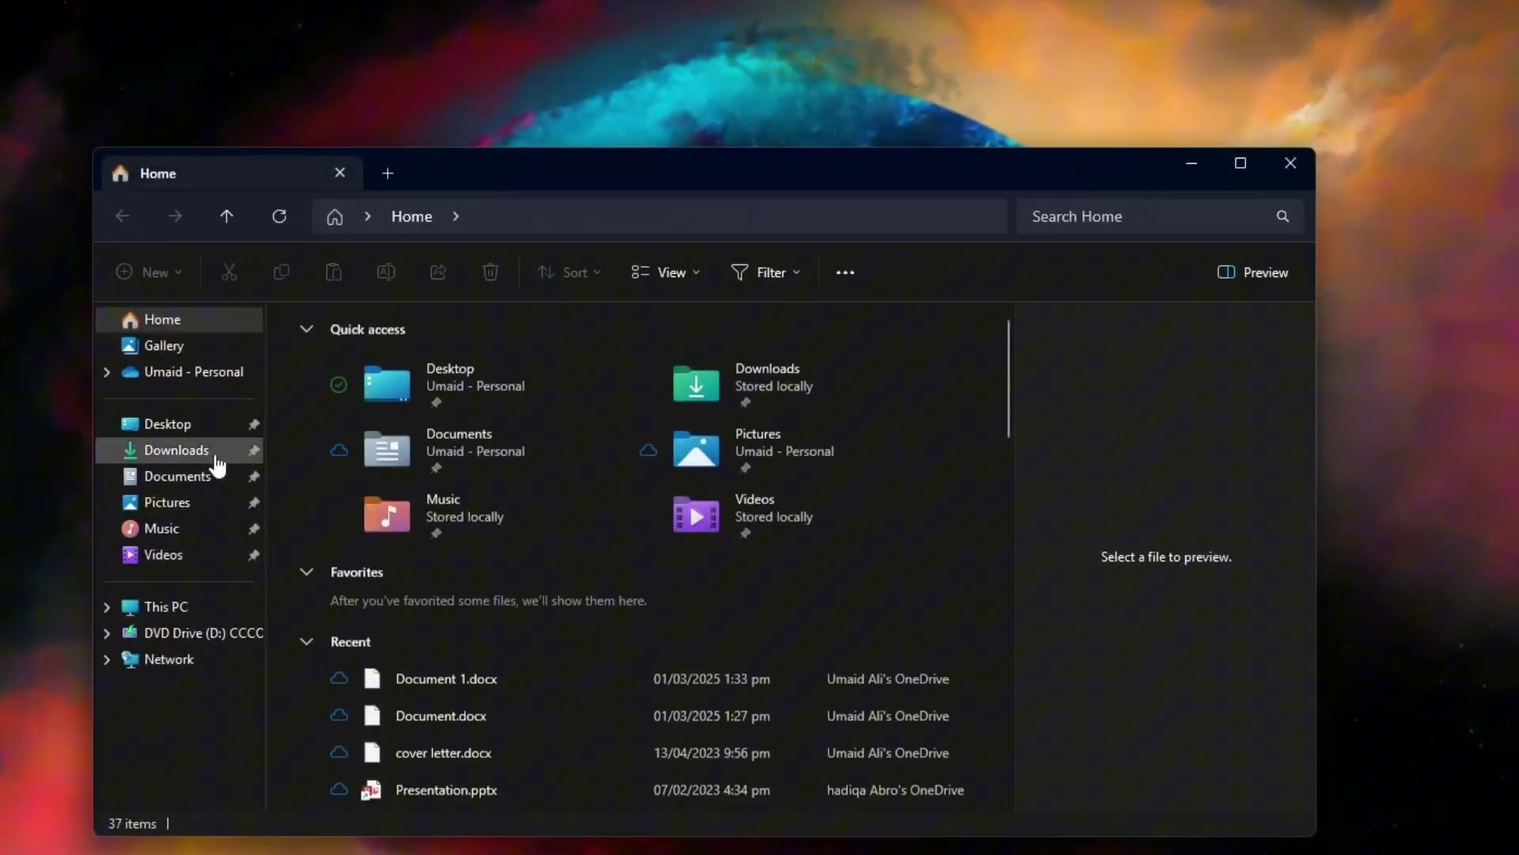
pyautogui.click(212, 452)
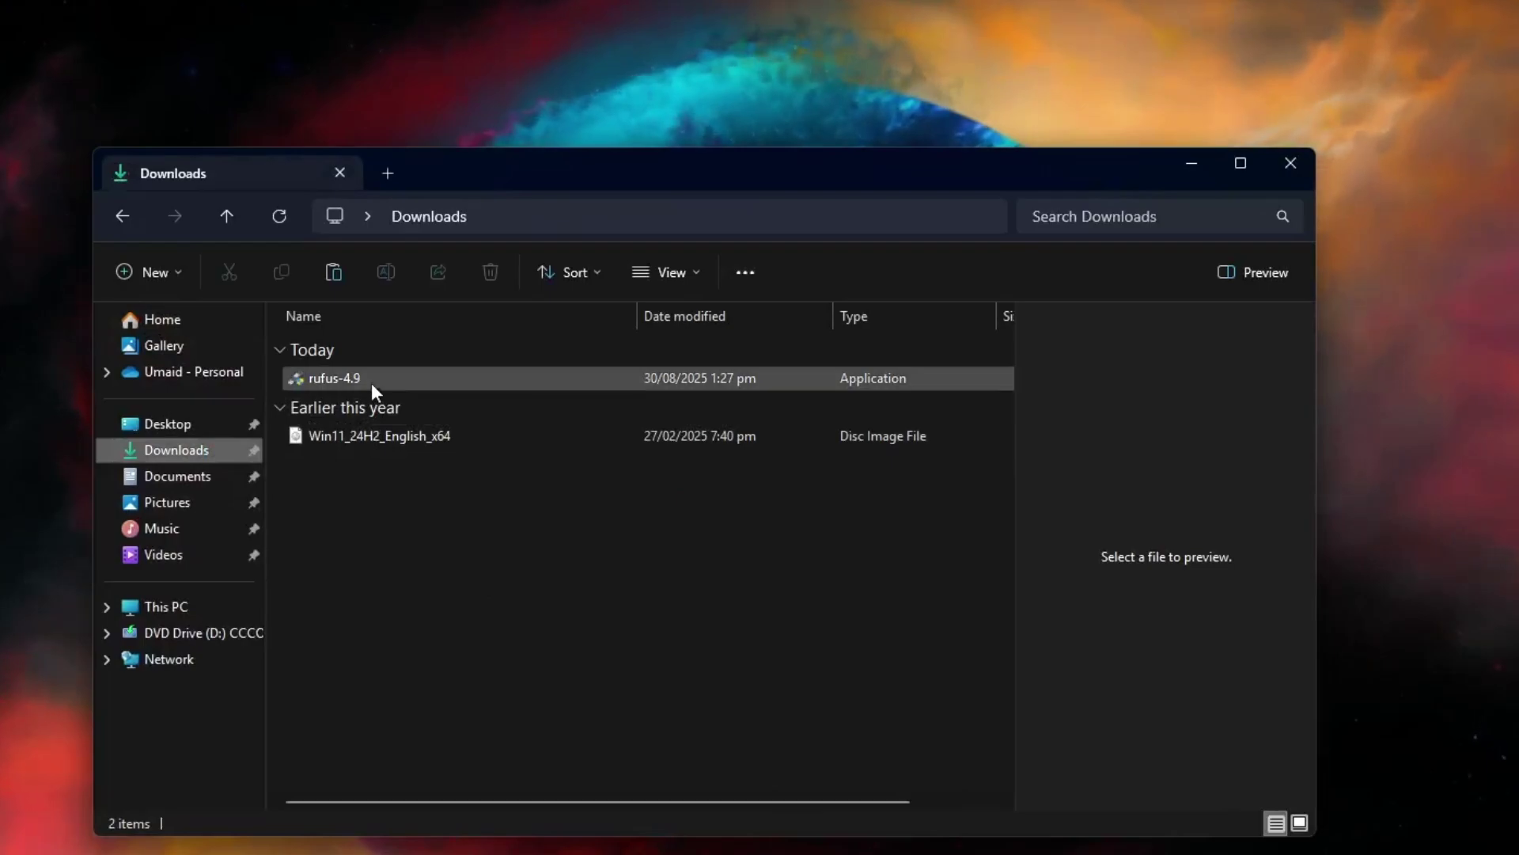
pyautogui.doubleClick(357, 380)
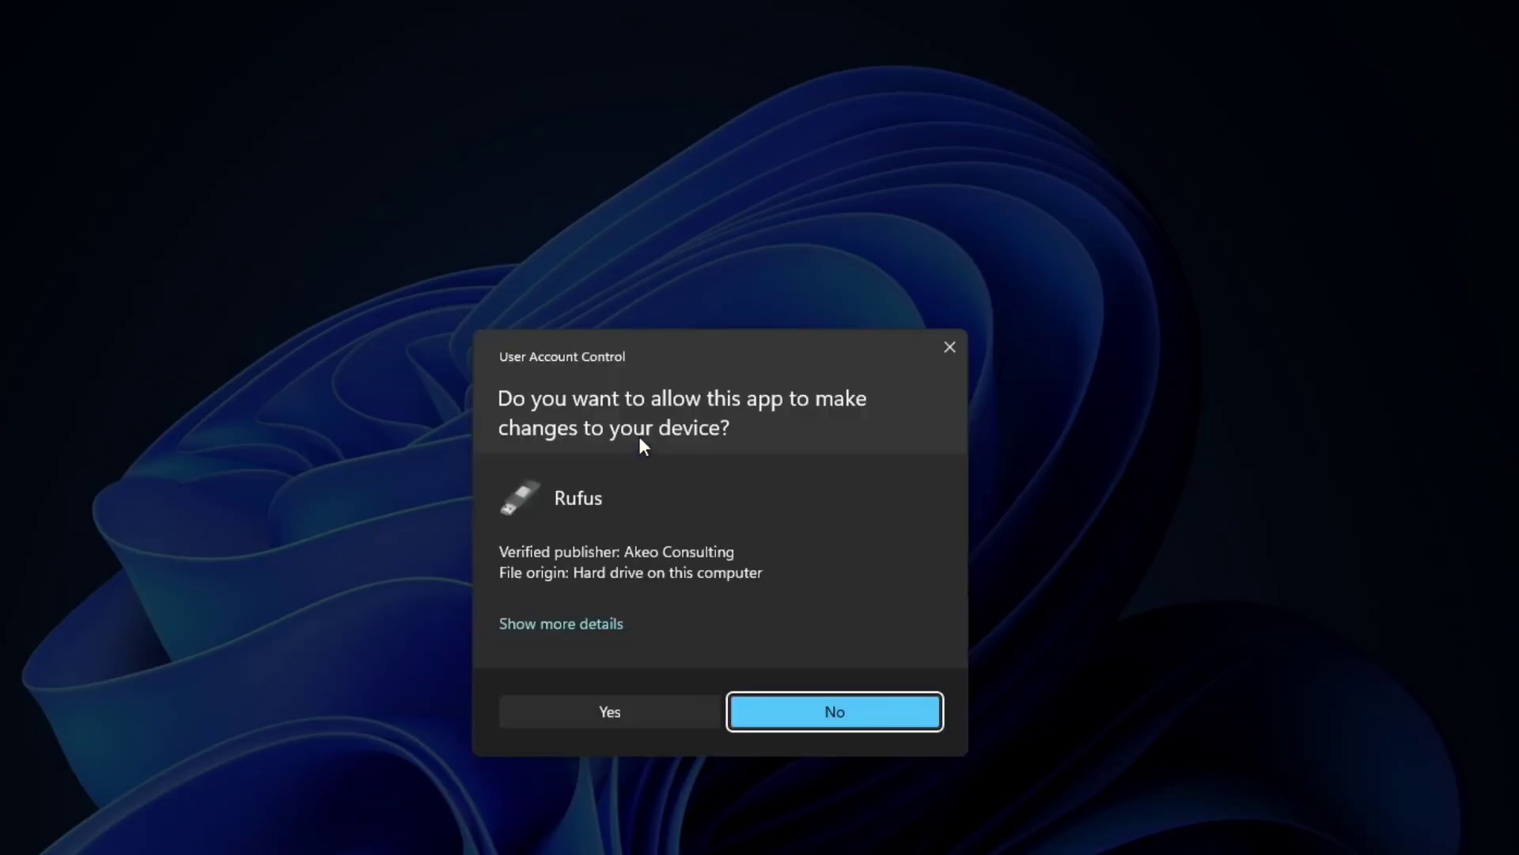
# Step: Allow Rufus through User Account Control and close the Downloads window
pyautogui.click(623, 717)
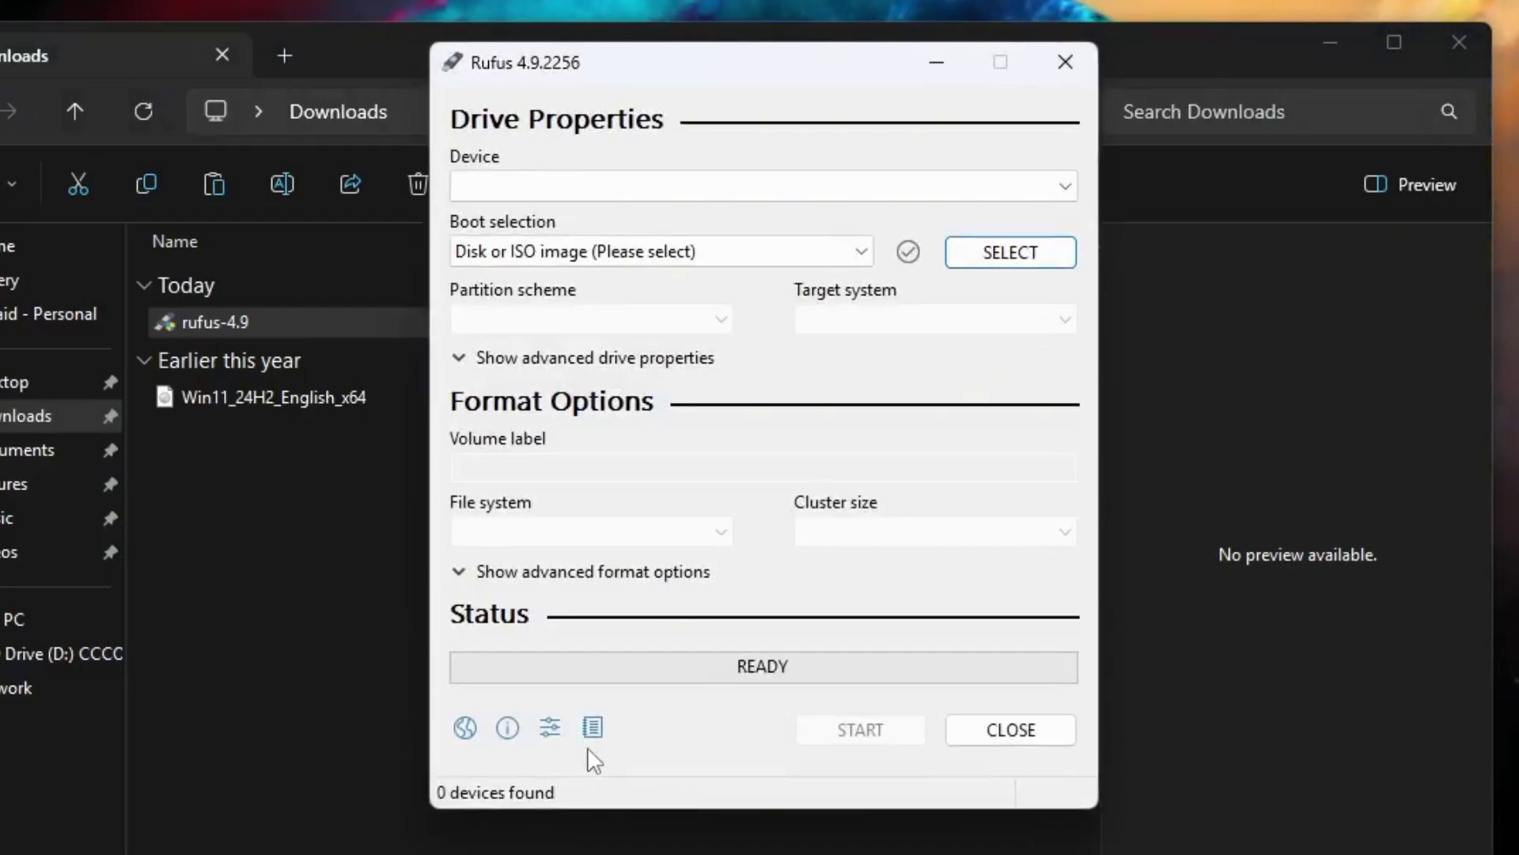
pyautogui.click(1459, 42)
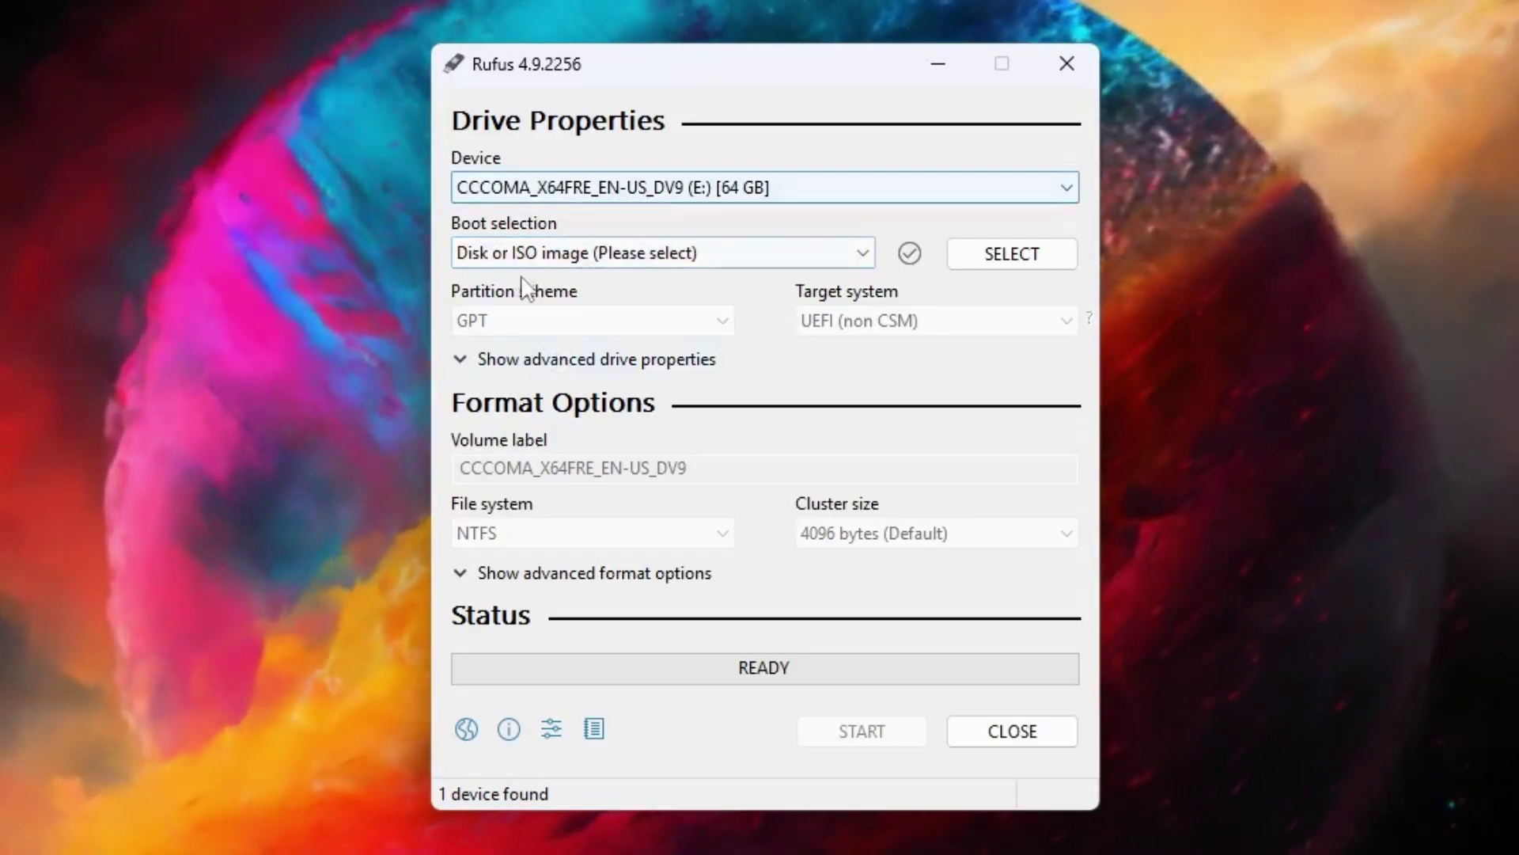
# Step: Load Win11_24H2_English_x64.iso as Rufus's boot image
pyautogui.click(995, 253)
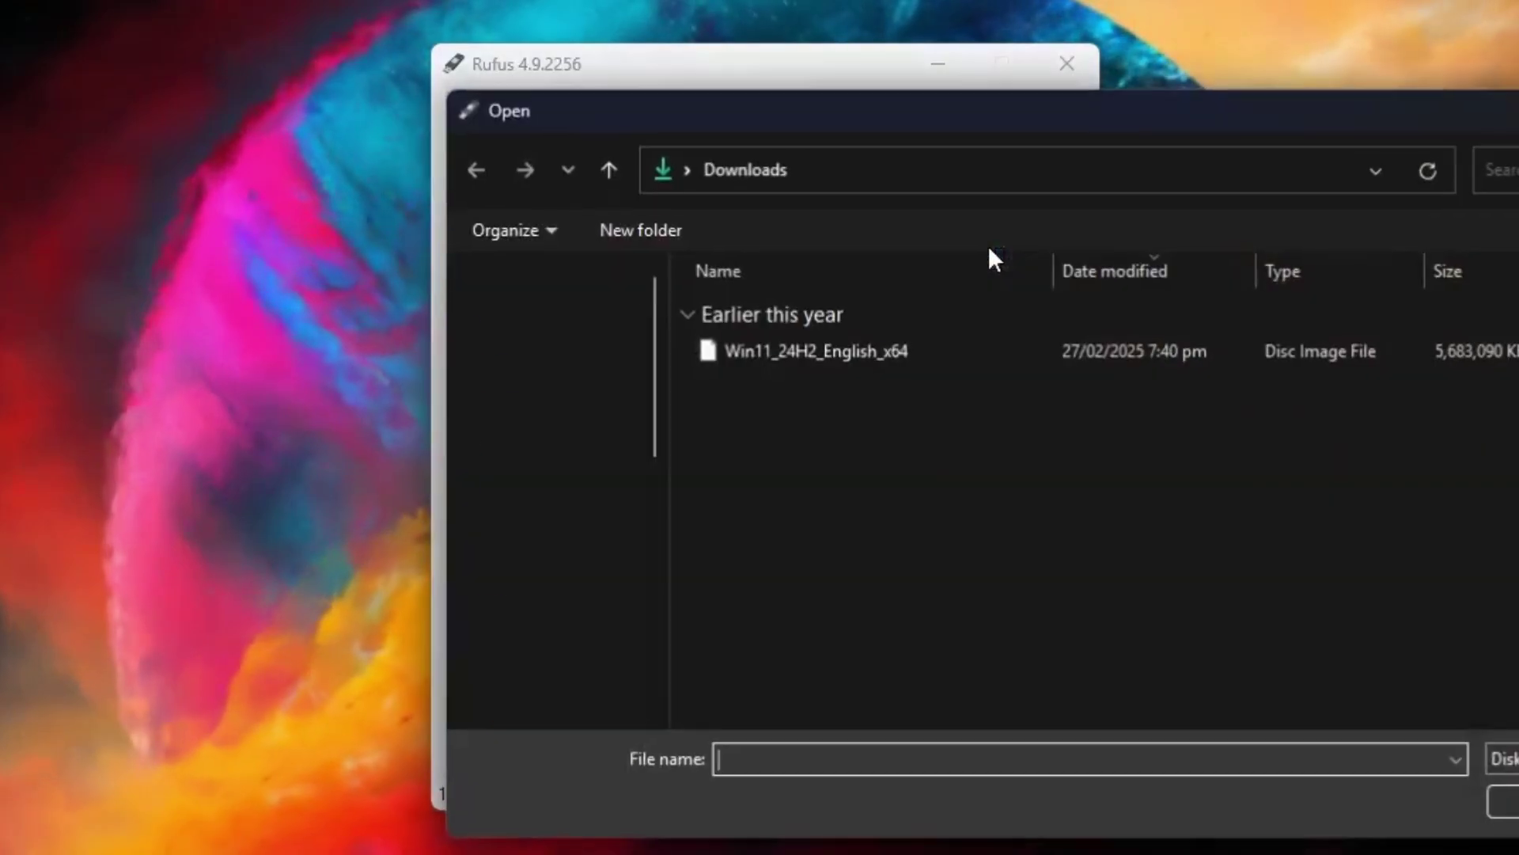
pyautogui.doubleClick(782, 349)
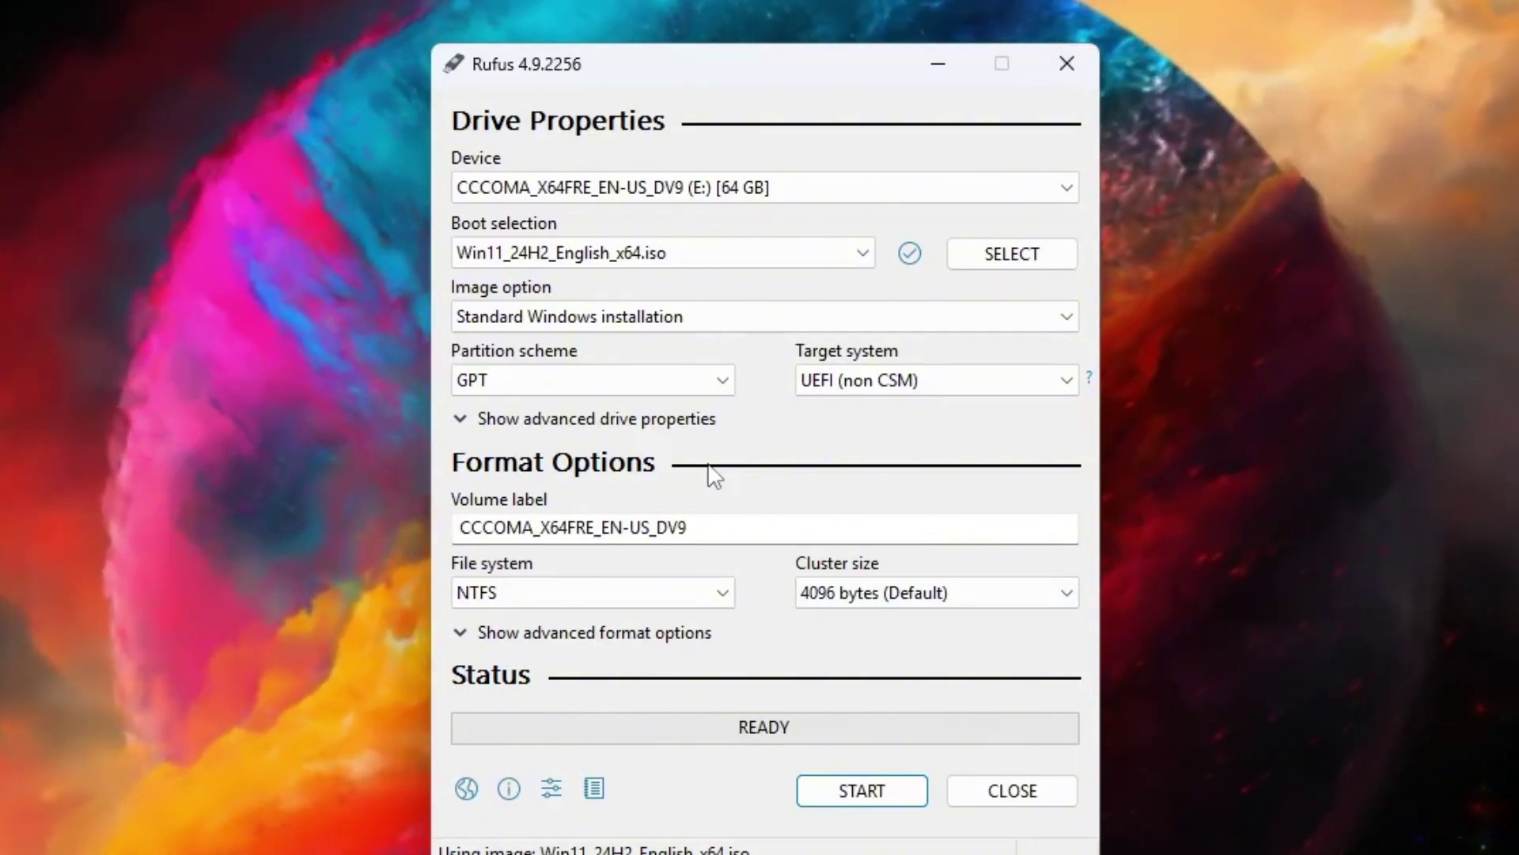
# Step: Start the write and replace the local account username with a new name, keeping all options ticked
pyautogui.click(848, 797)
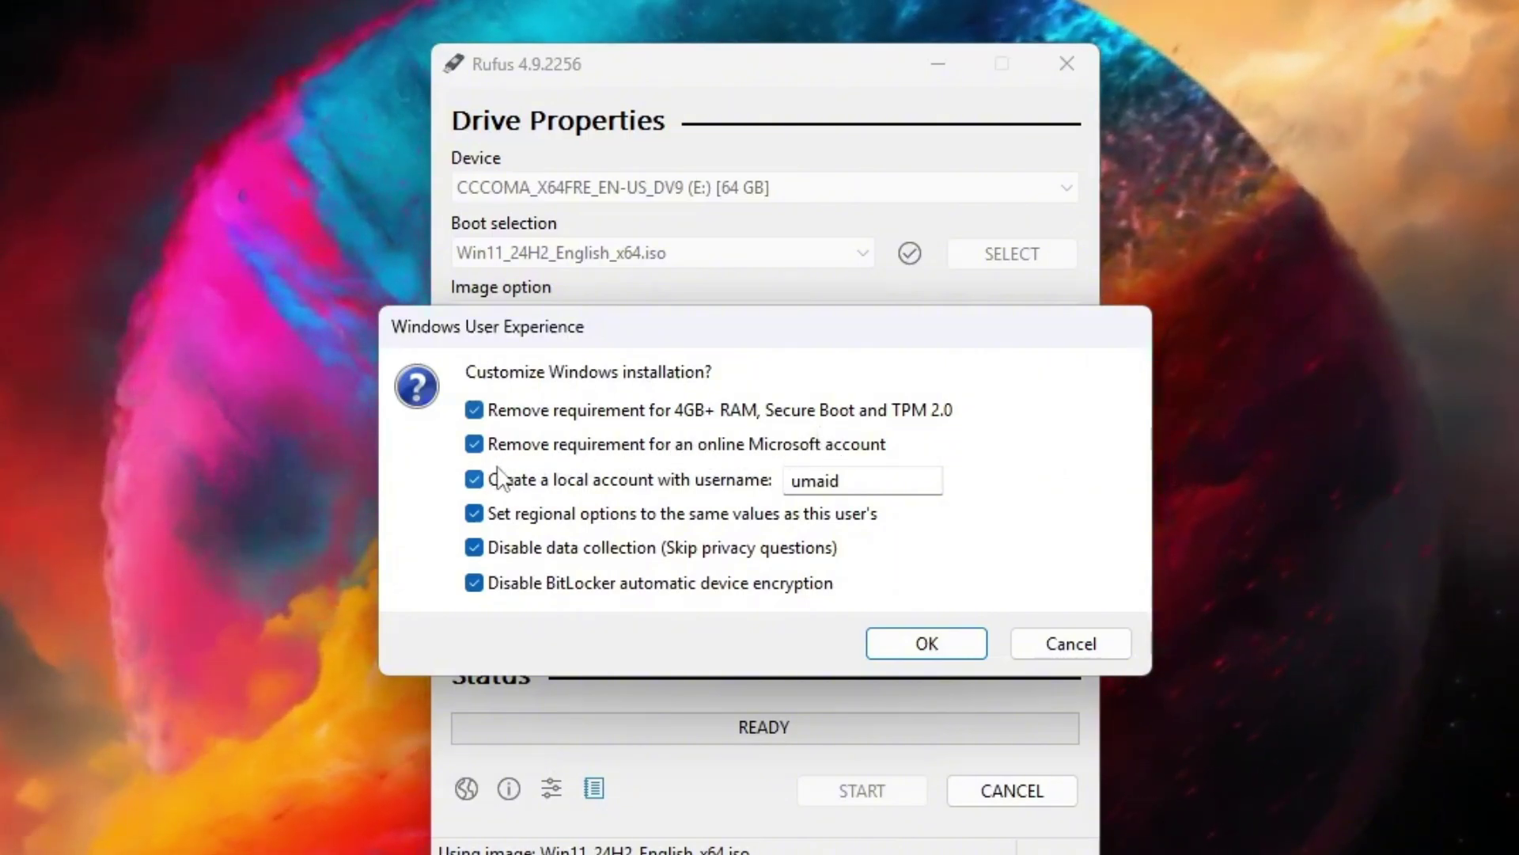
pyautogui.doubleClick(811, 481)
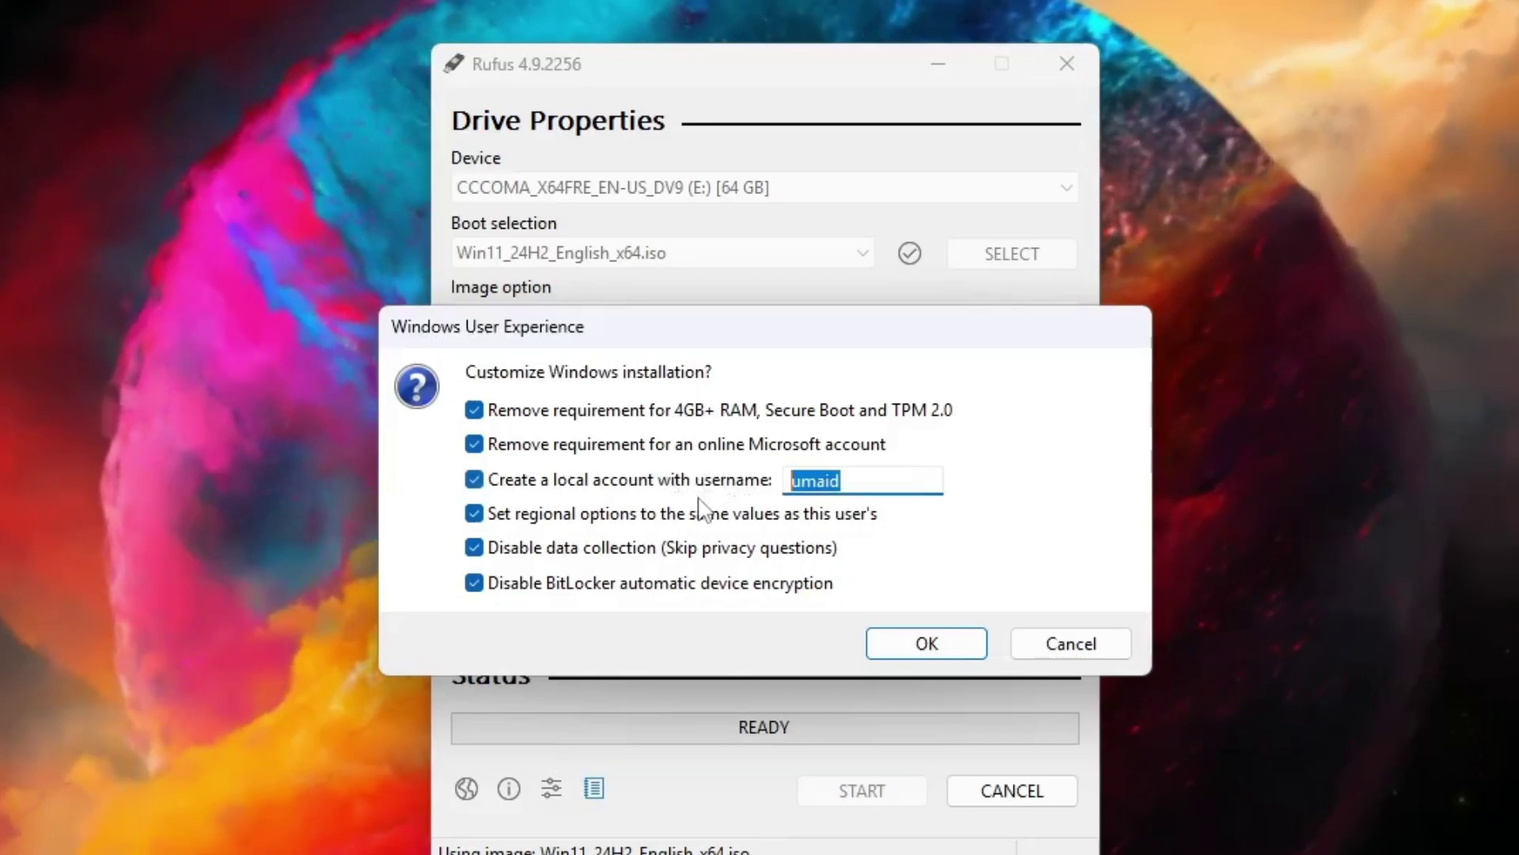
pyautogui.write('bytegeek')
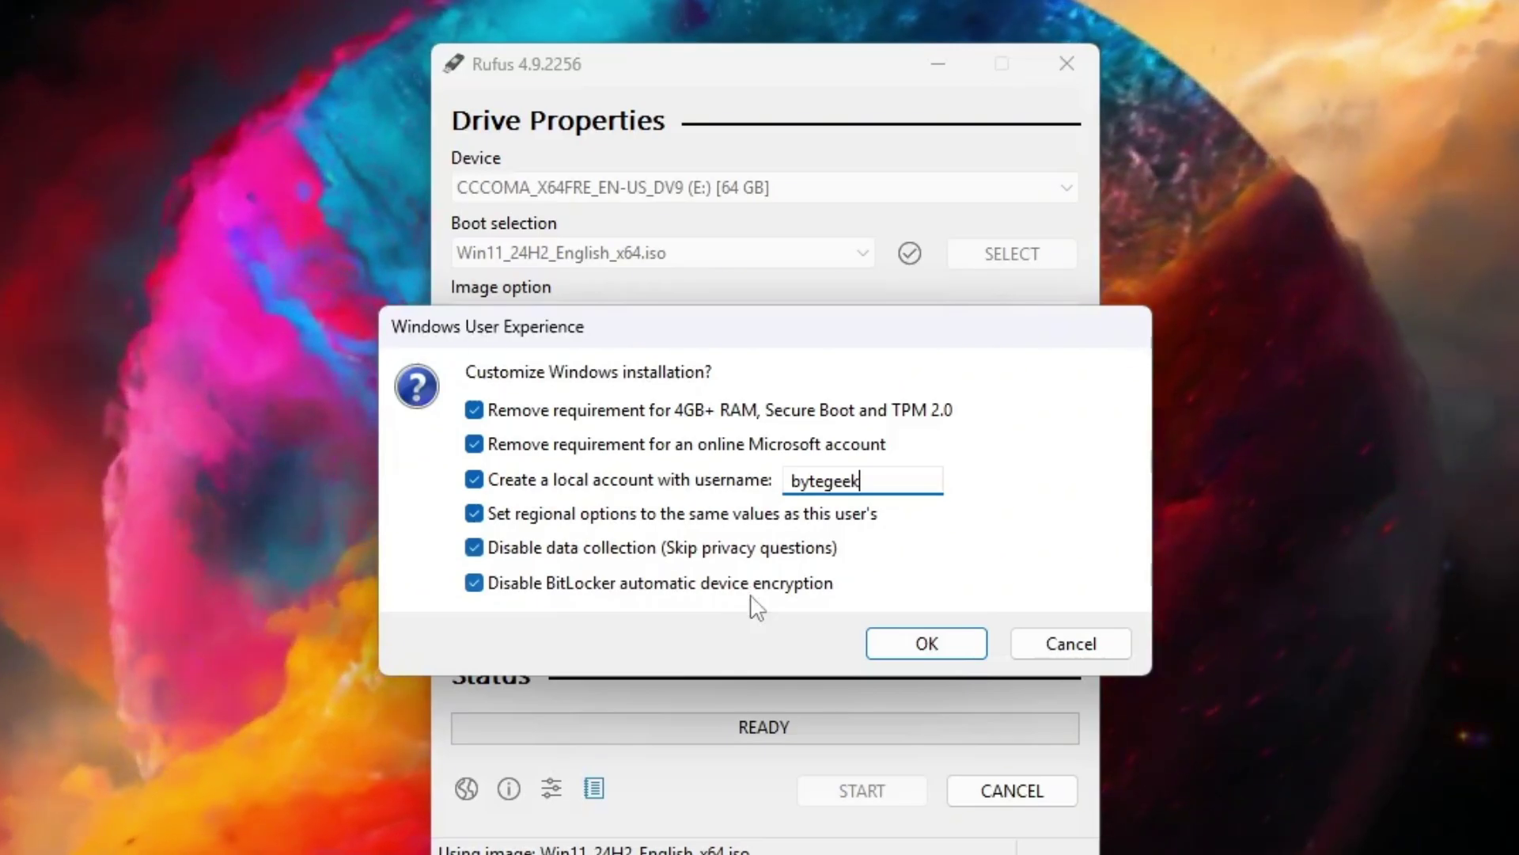
pyautogui.press('Tab')
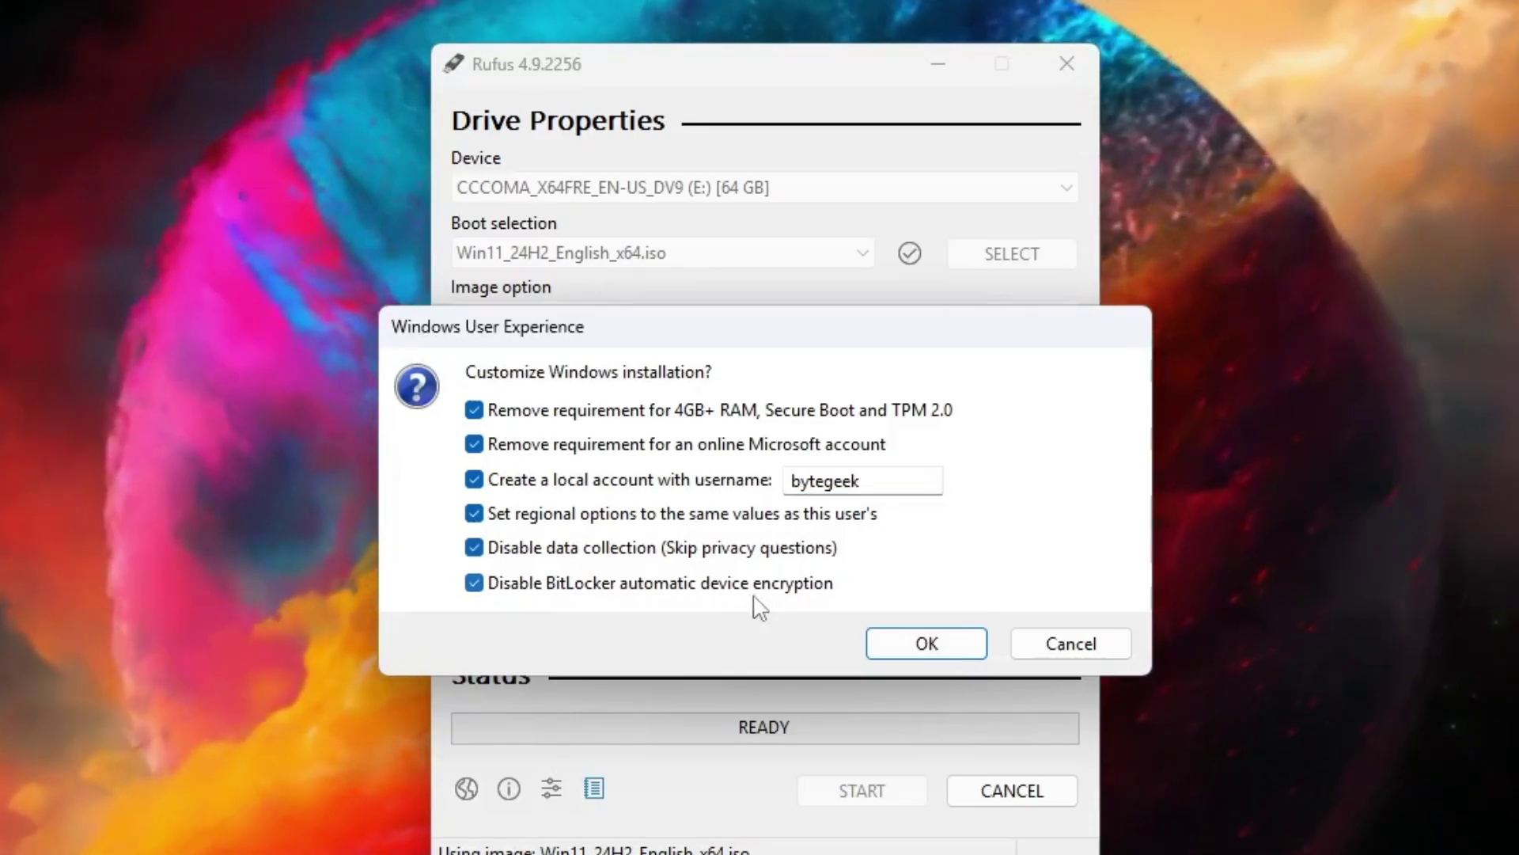
# Step: Accept the Windows customization options and confirm erasing all data on the 64 GB USB drive
pyautogui.click(914, 652)
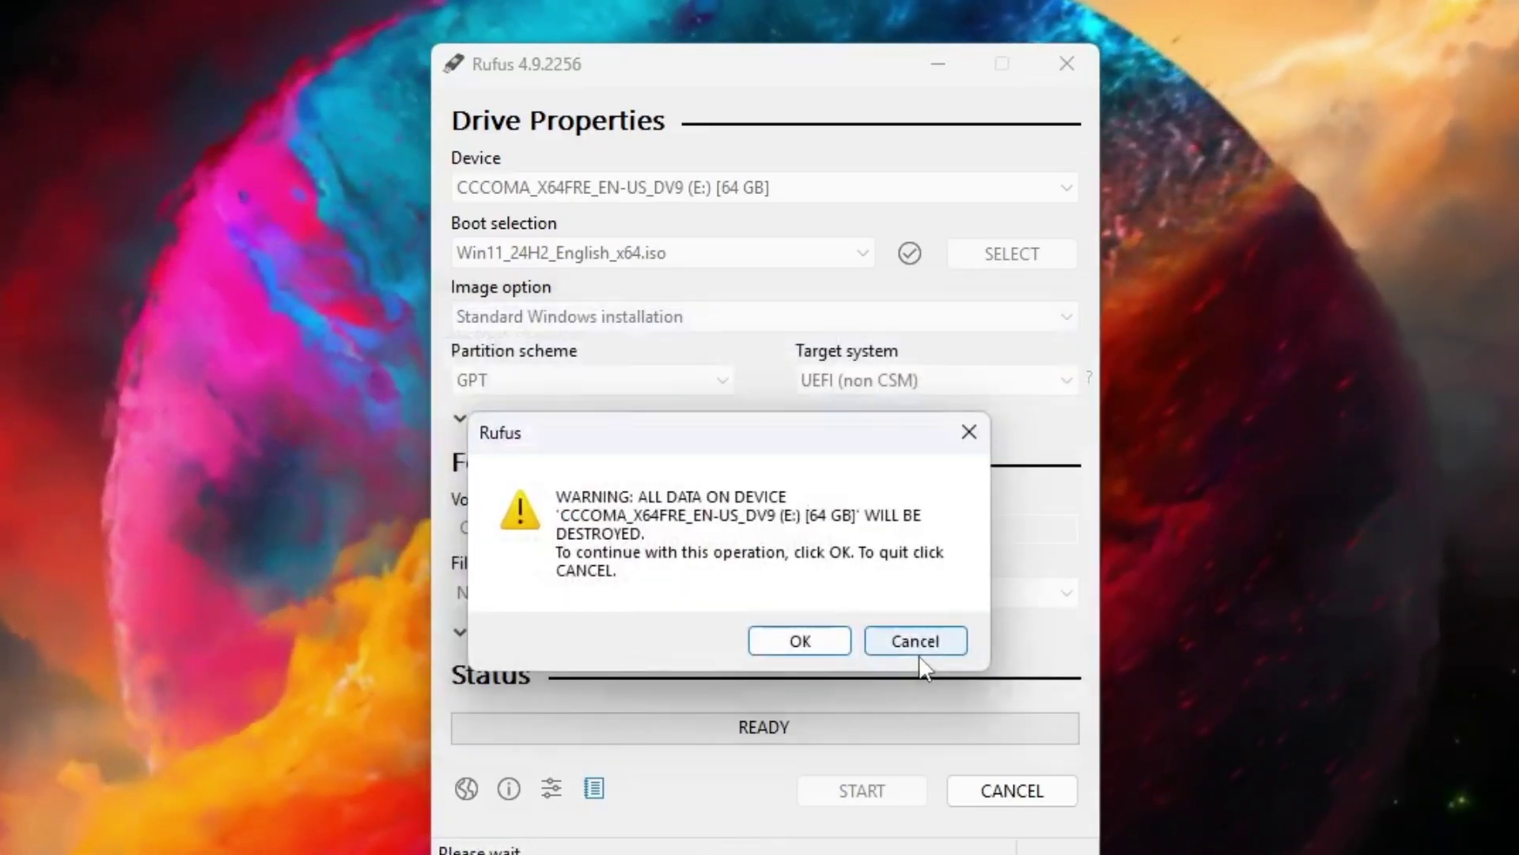
pyautogui.click(800, 642)
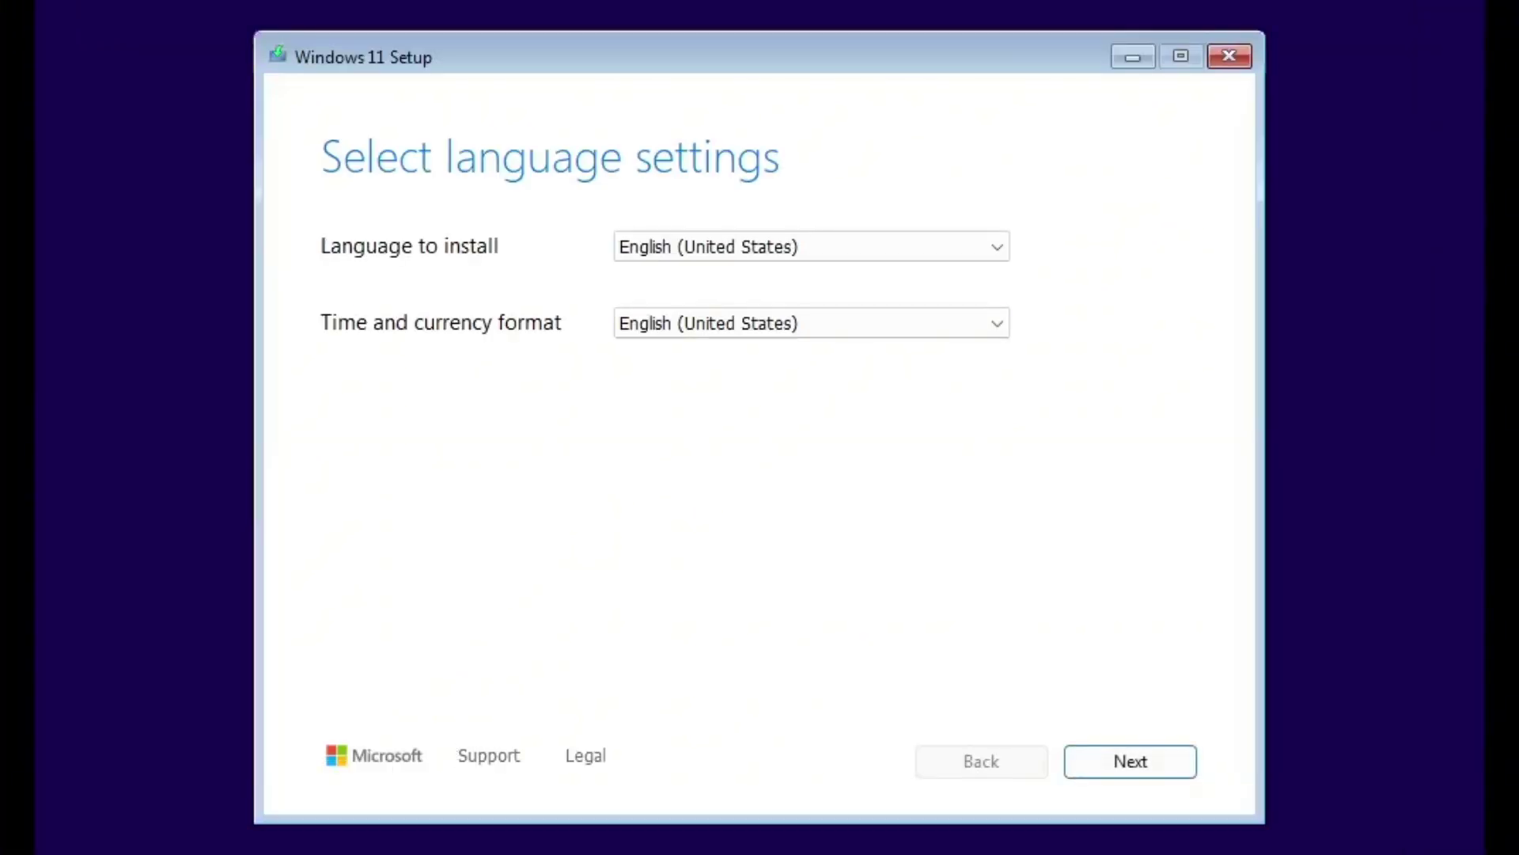
# Step: Advance past language, keyboard and agreement pages, skip the product key, then quit Setup
pyautogui.click(1138, 774)
pyautogui.click(1139, 772)
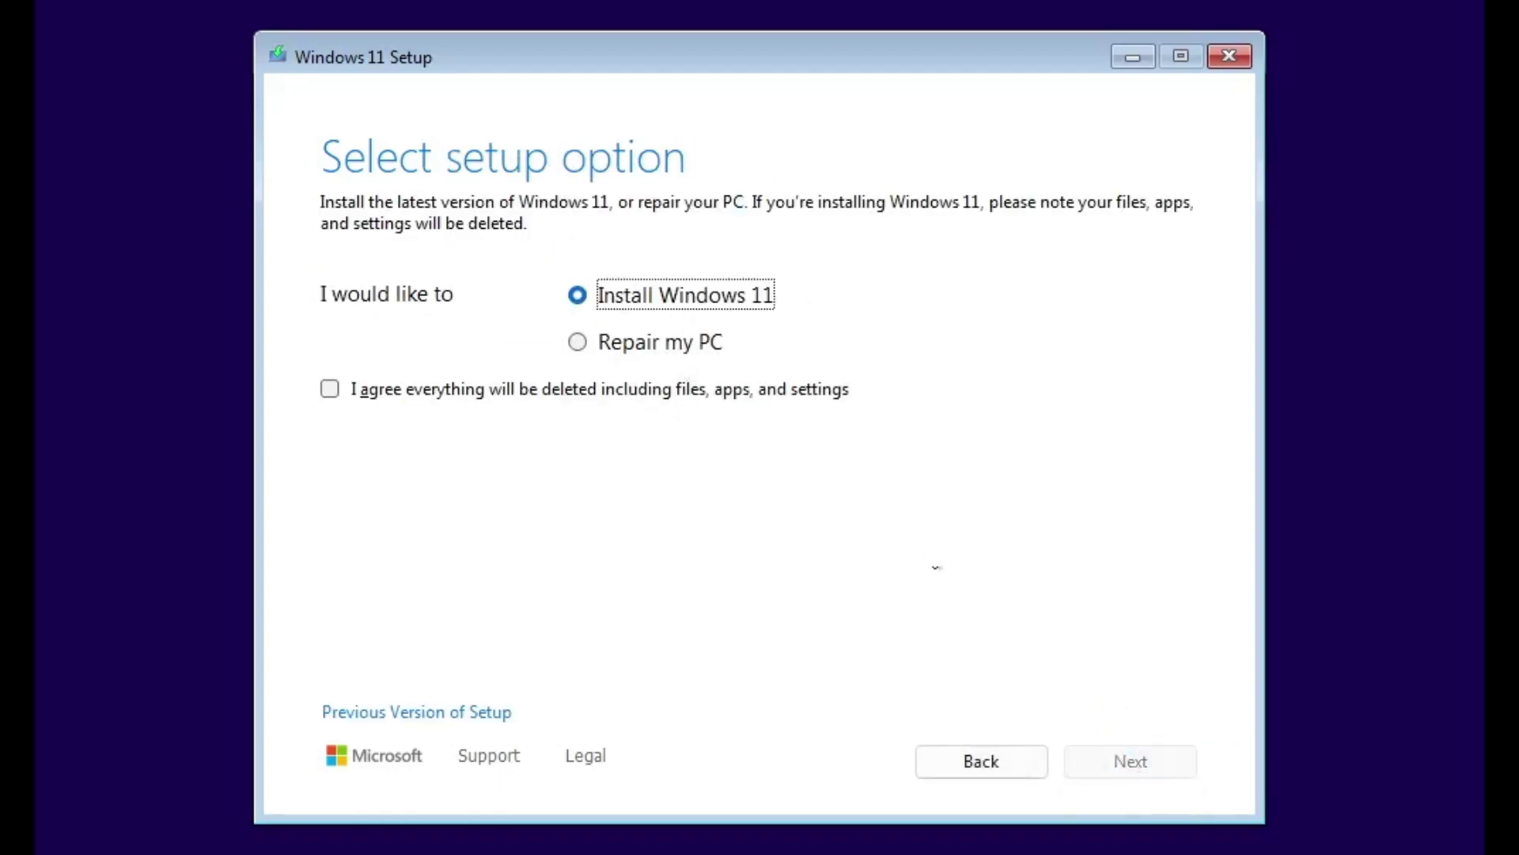
pyautogui.click(658, 393)
pyautogui.click(1166, 769)
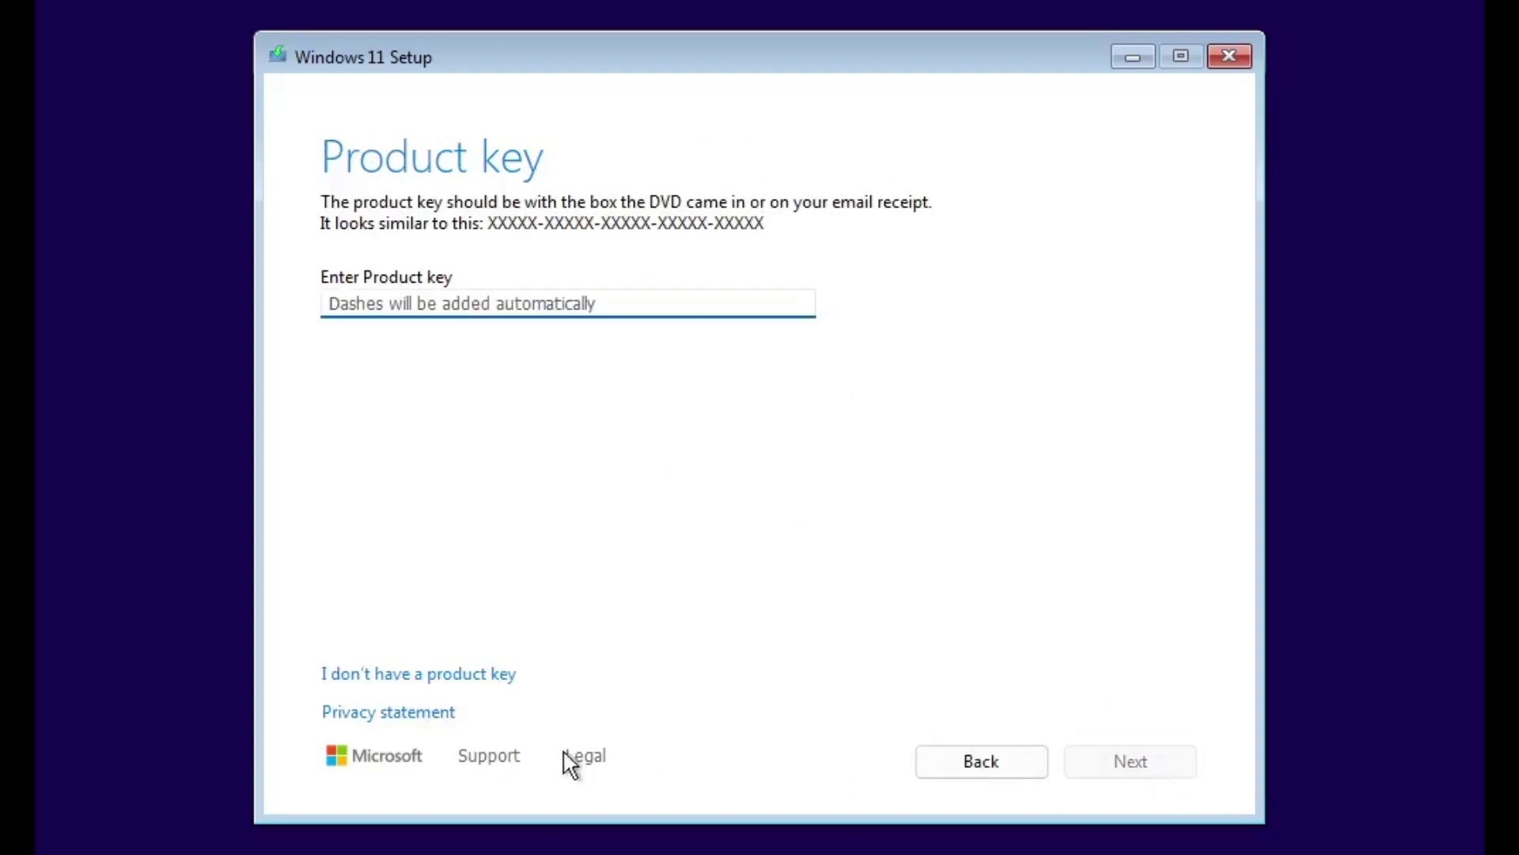
pyautogui.click(487, 672)
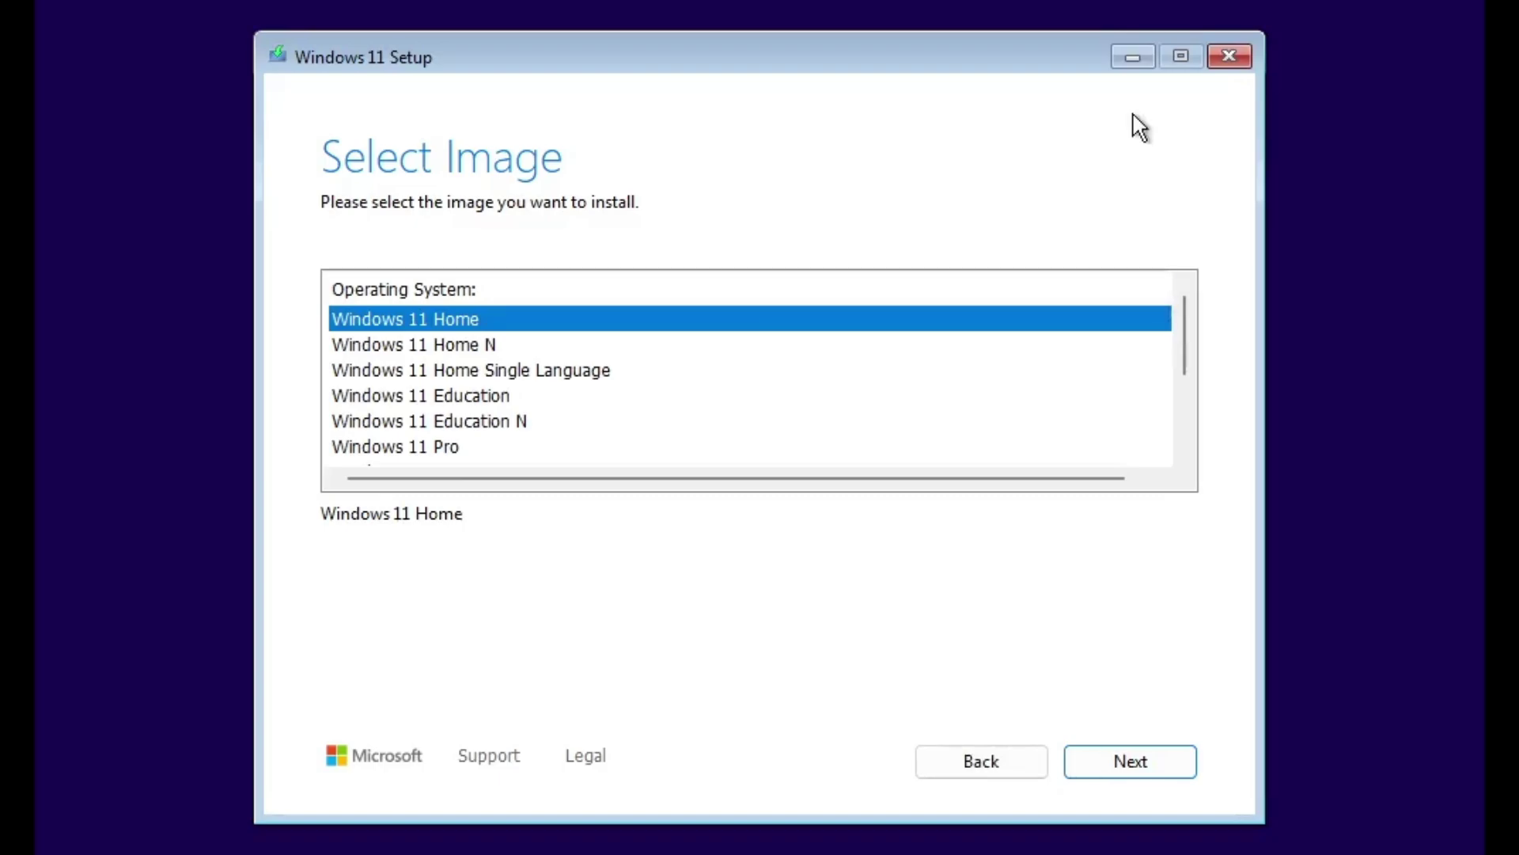
pyautogui.click(1244, 55)
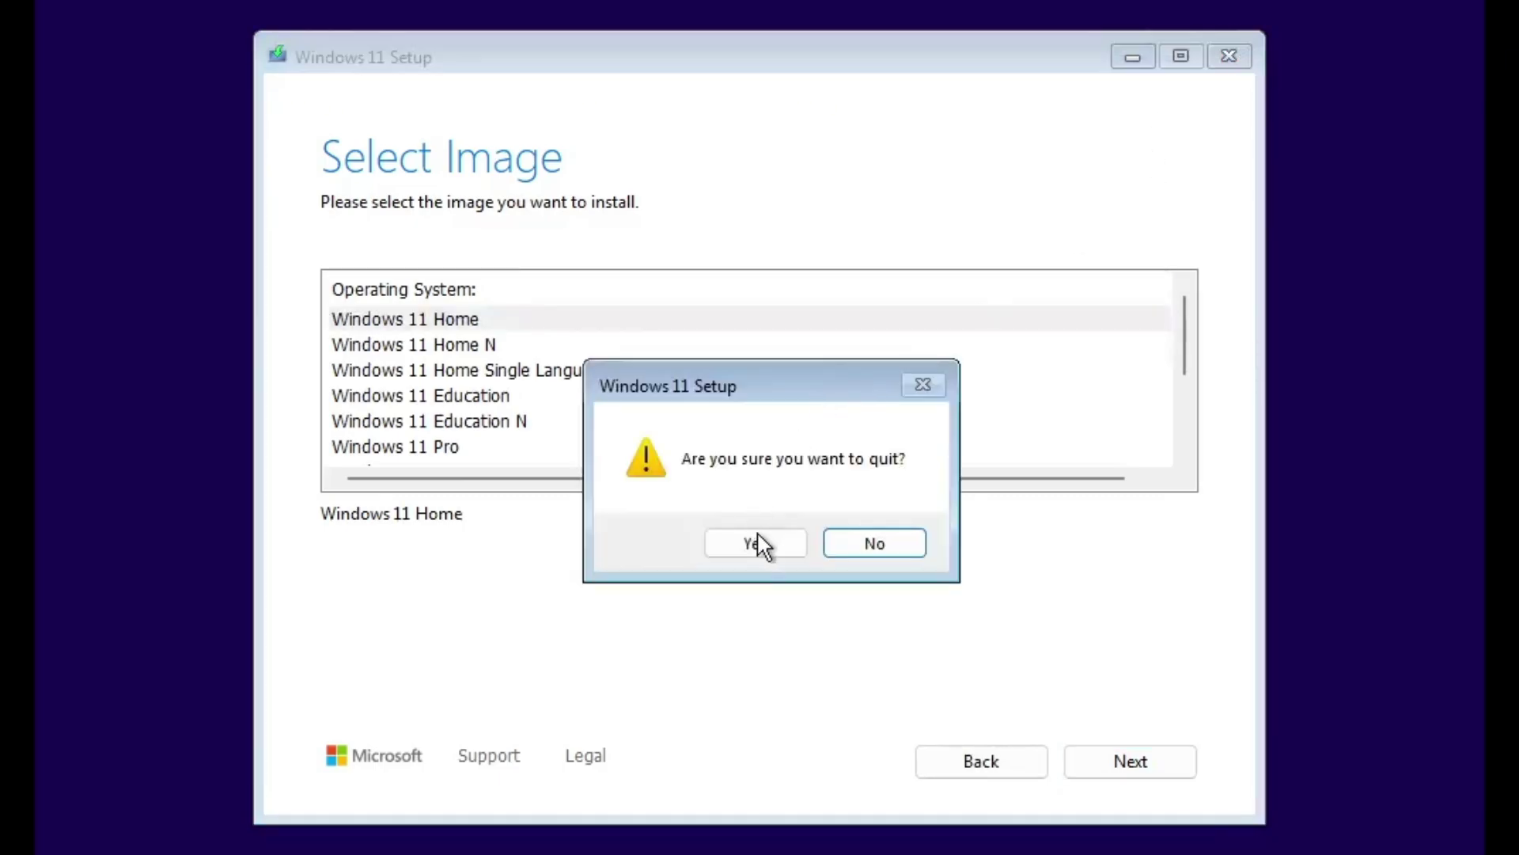